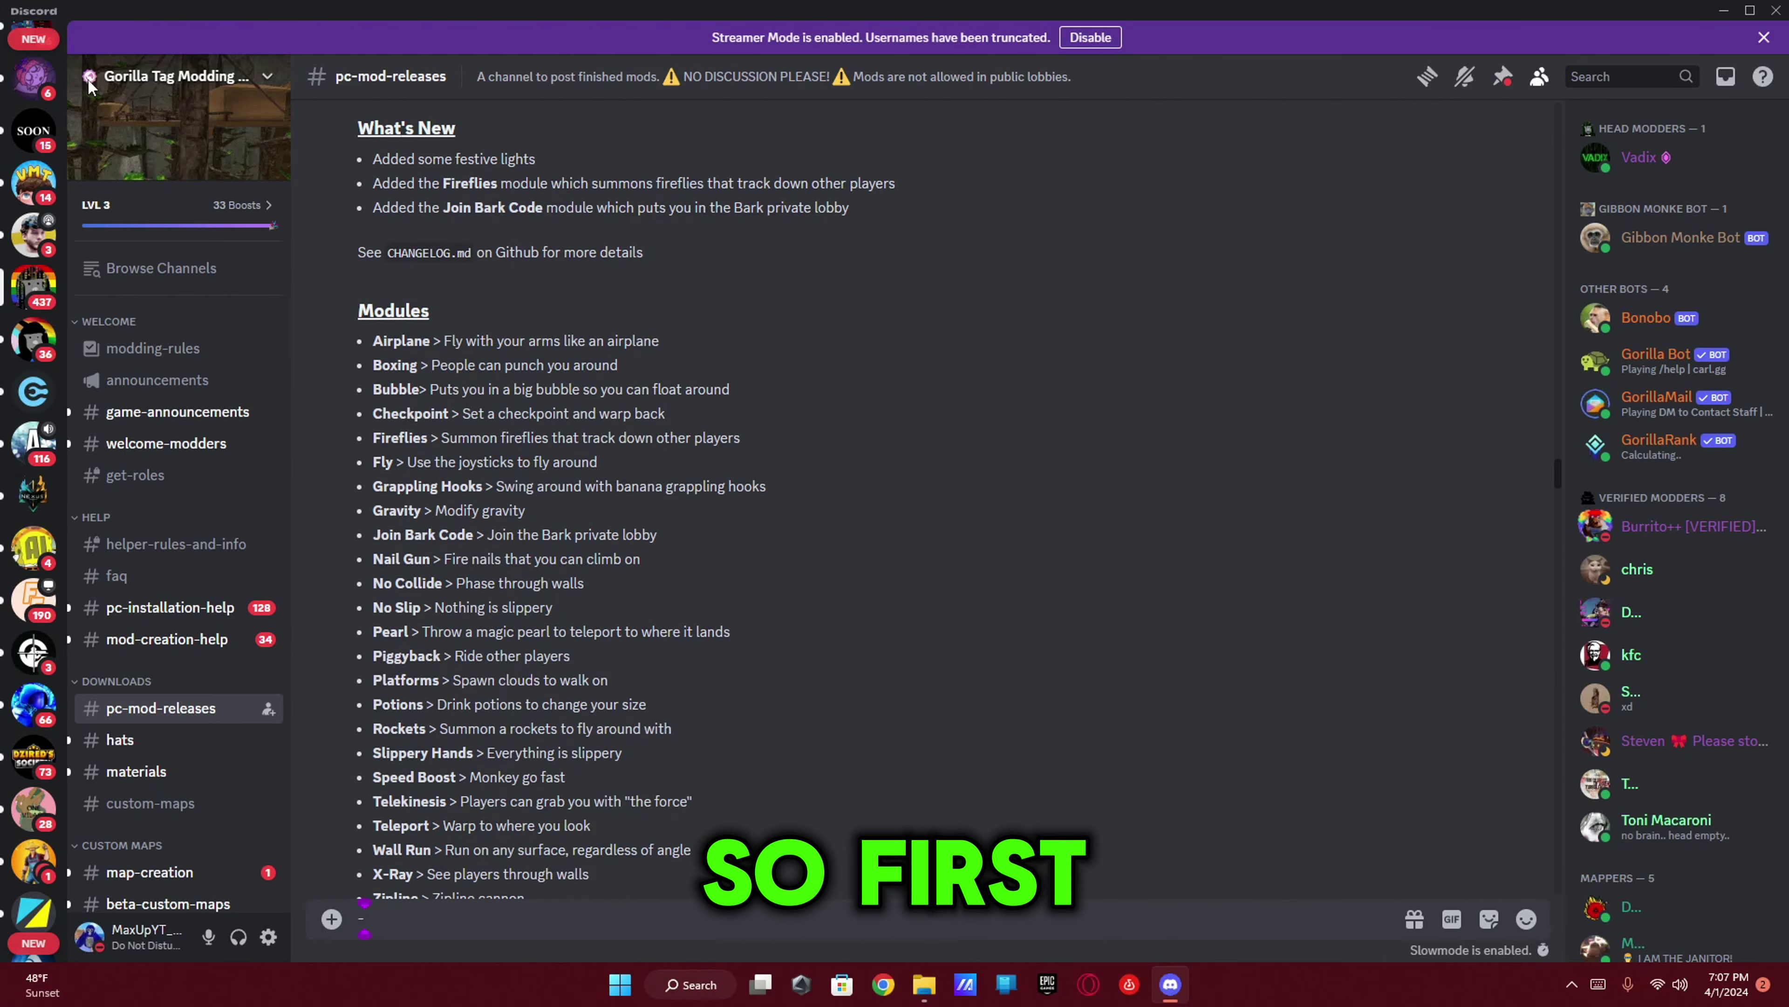
- Find the Bark v1.5.1 post in the pc-mod-releases channel, and go to the assets of its GitHub release in Chrome
click(164, 78)
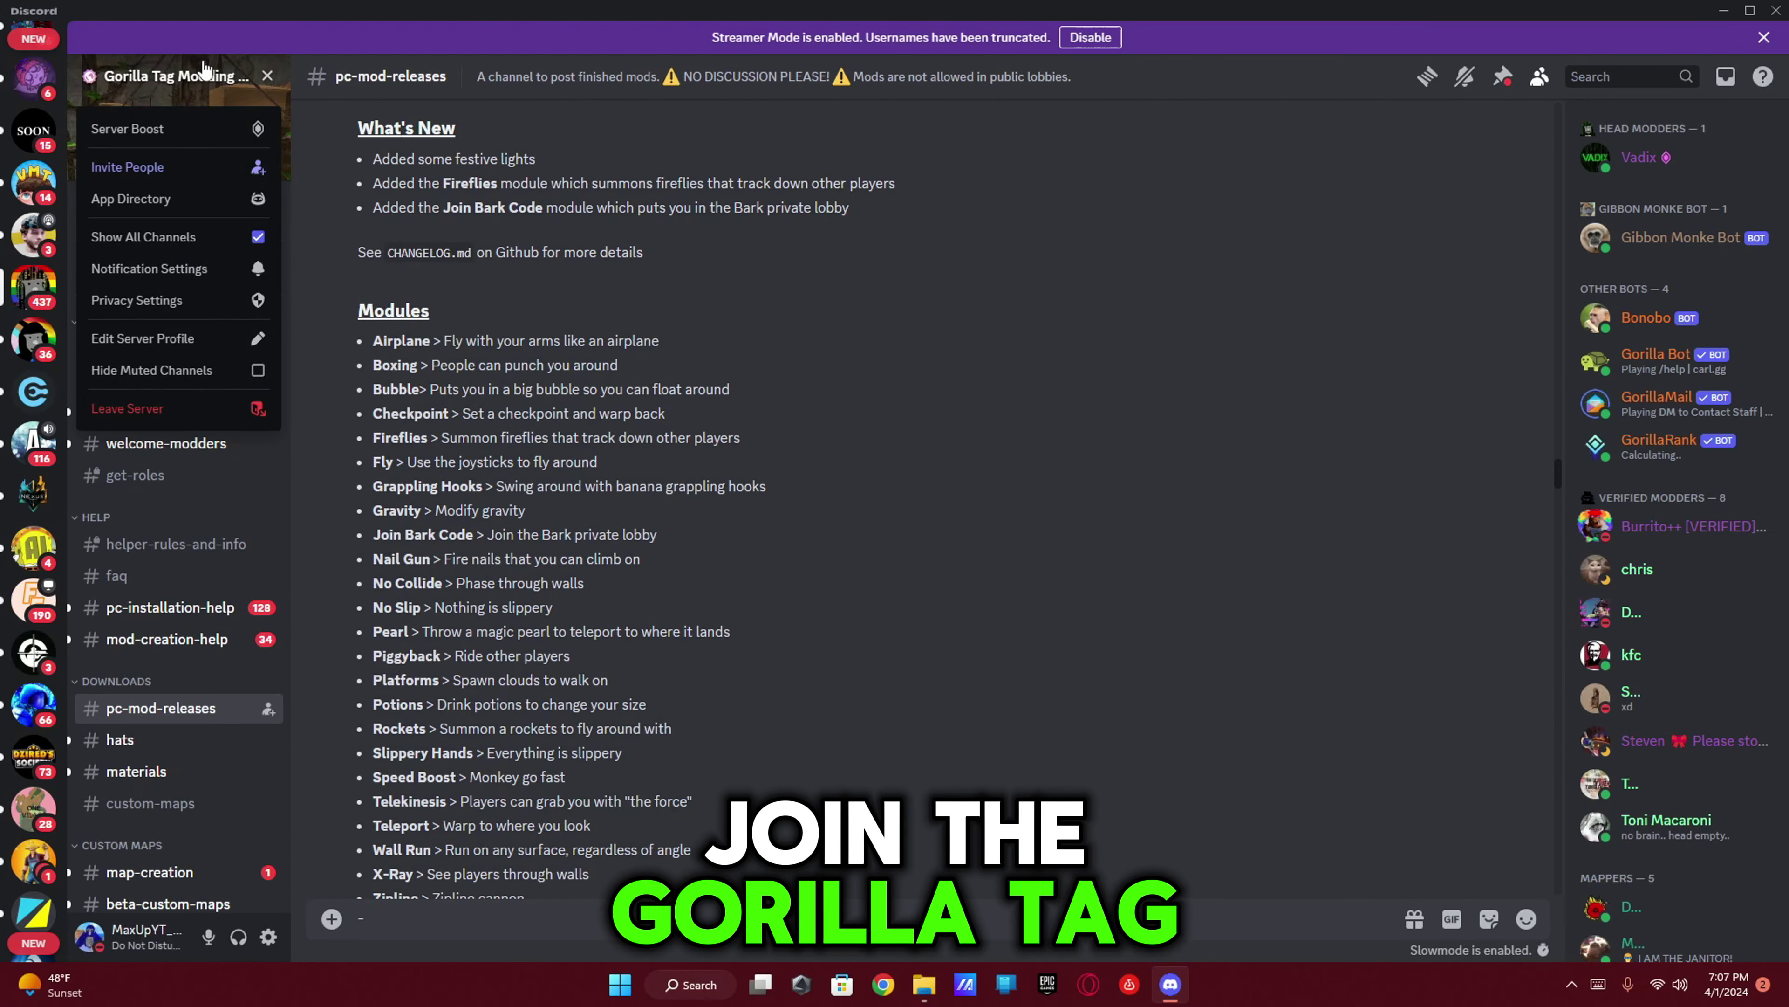
click(189, 76)
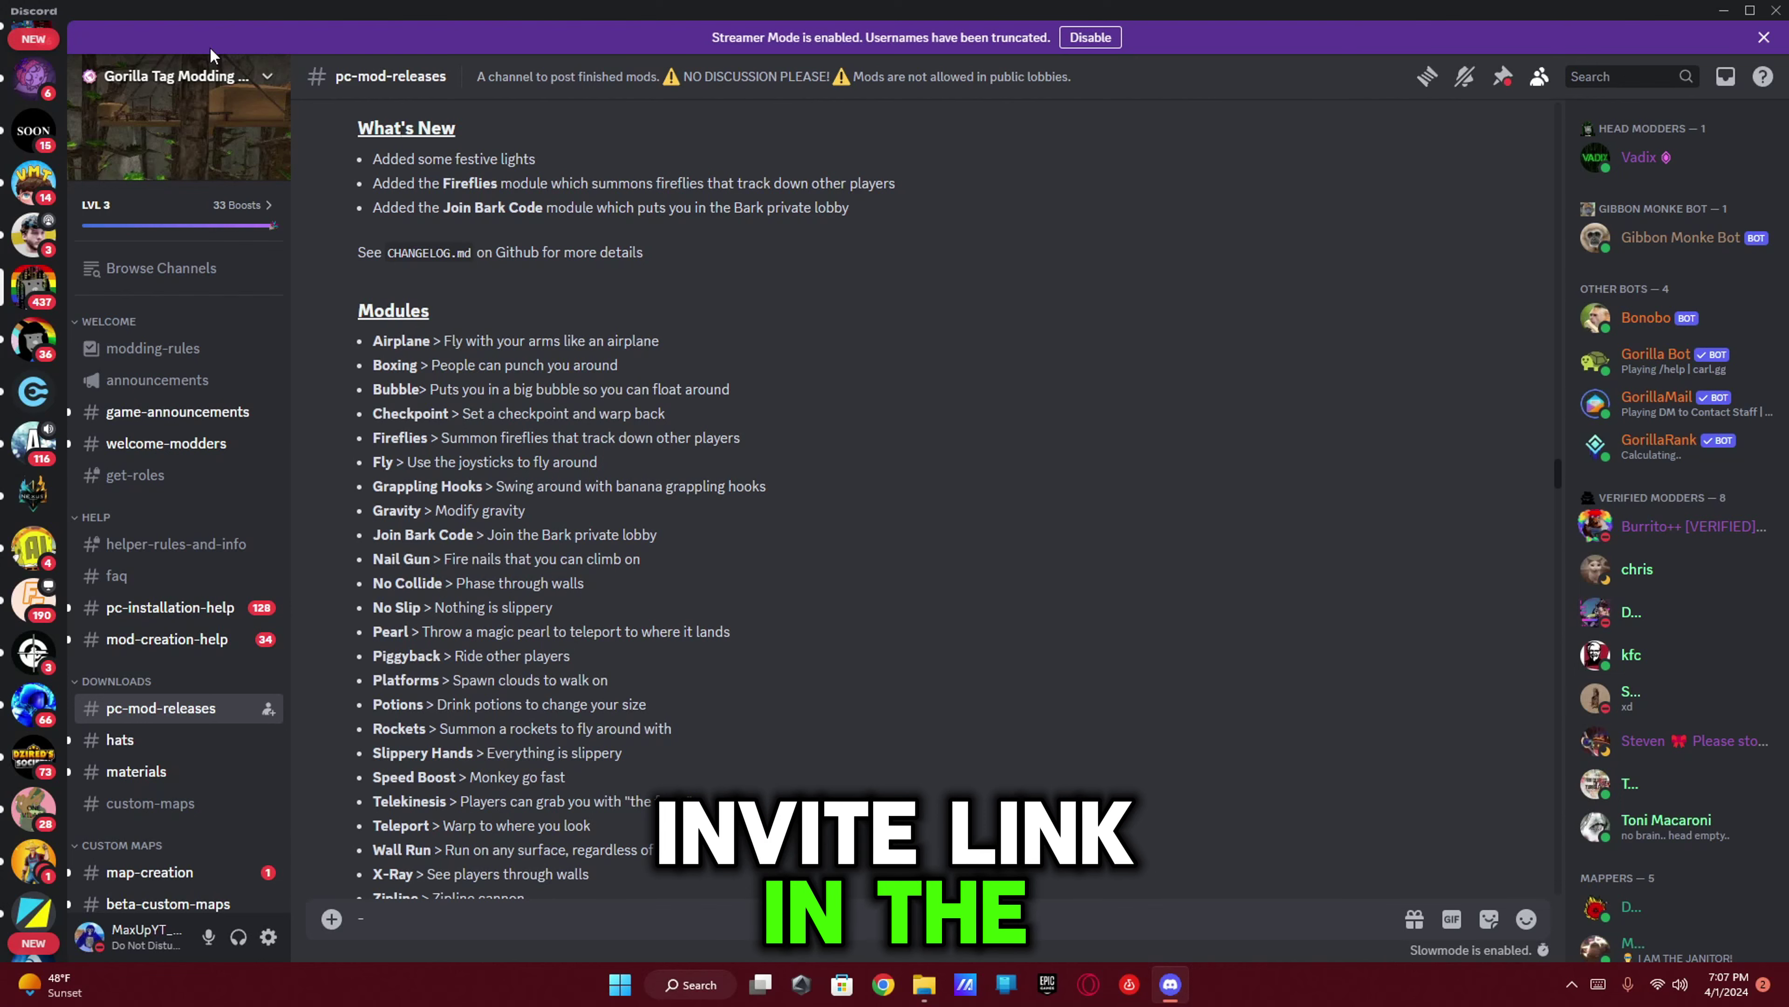
scroll(673, 484, up, 5)
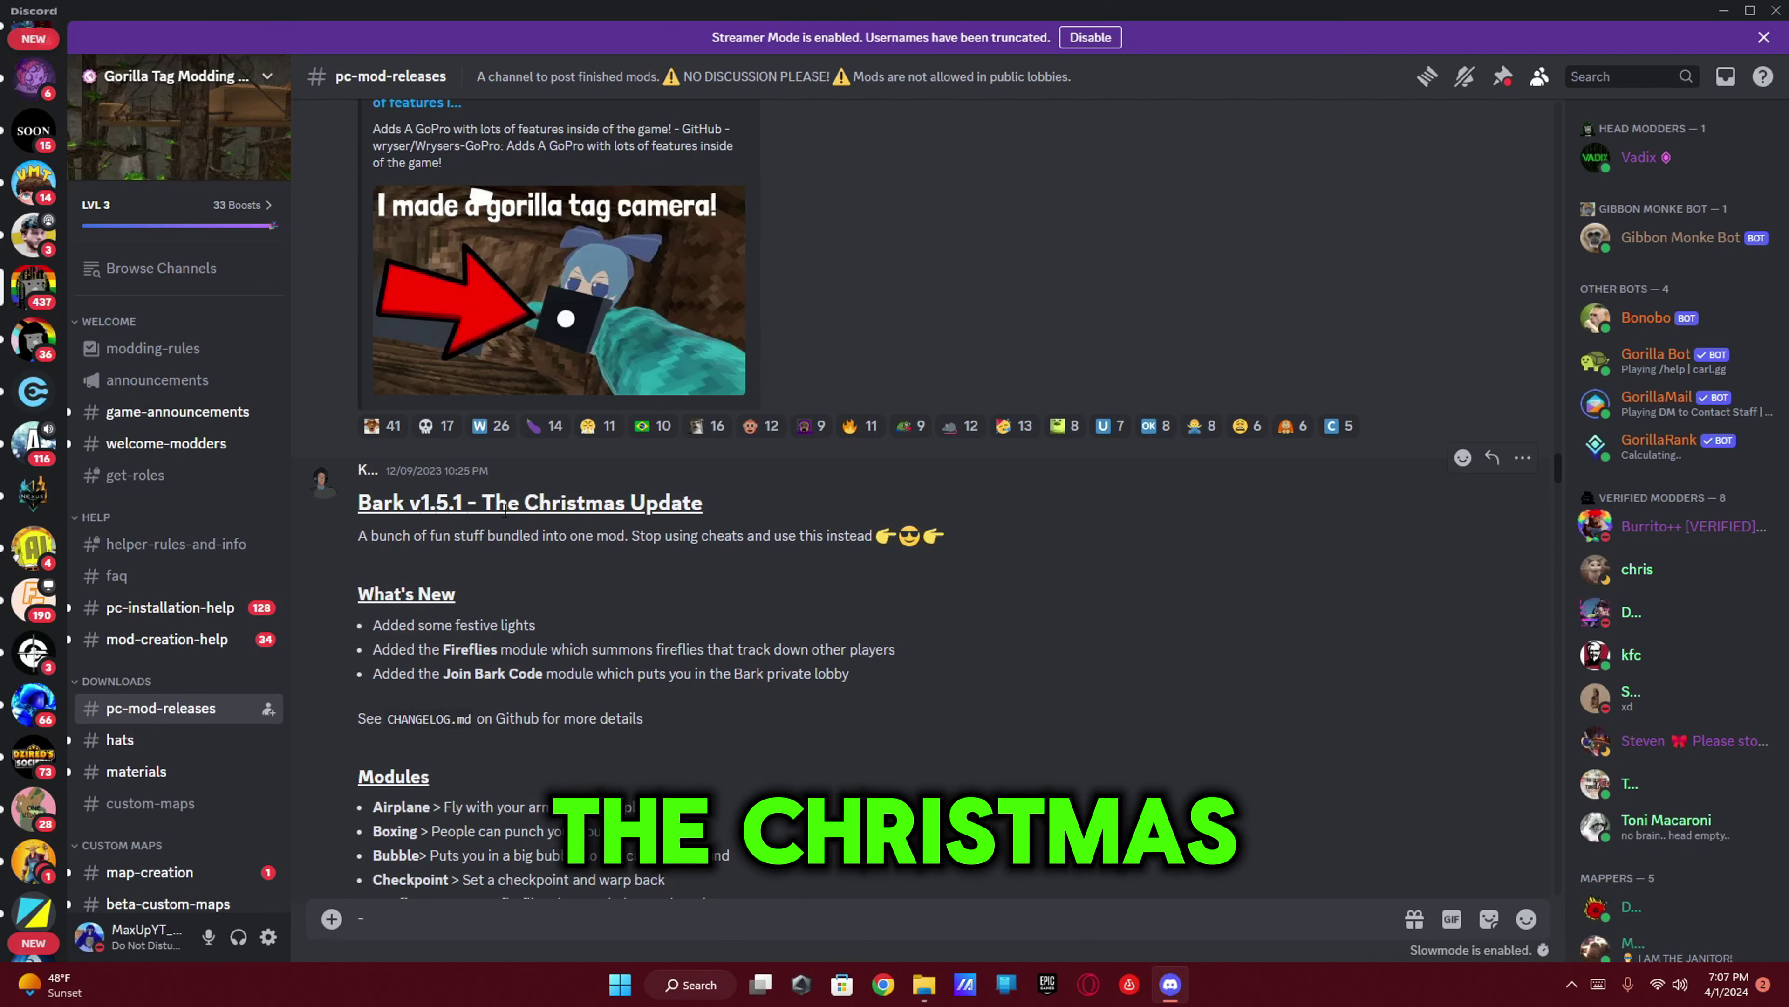
scroll(999, 476, down, 10)
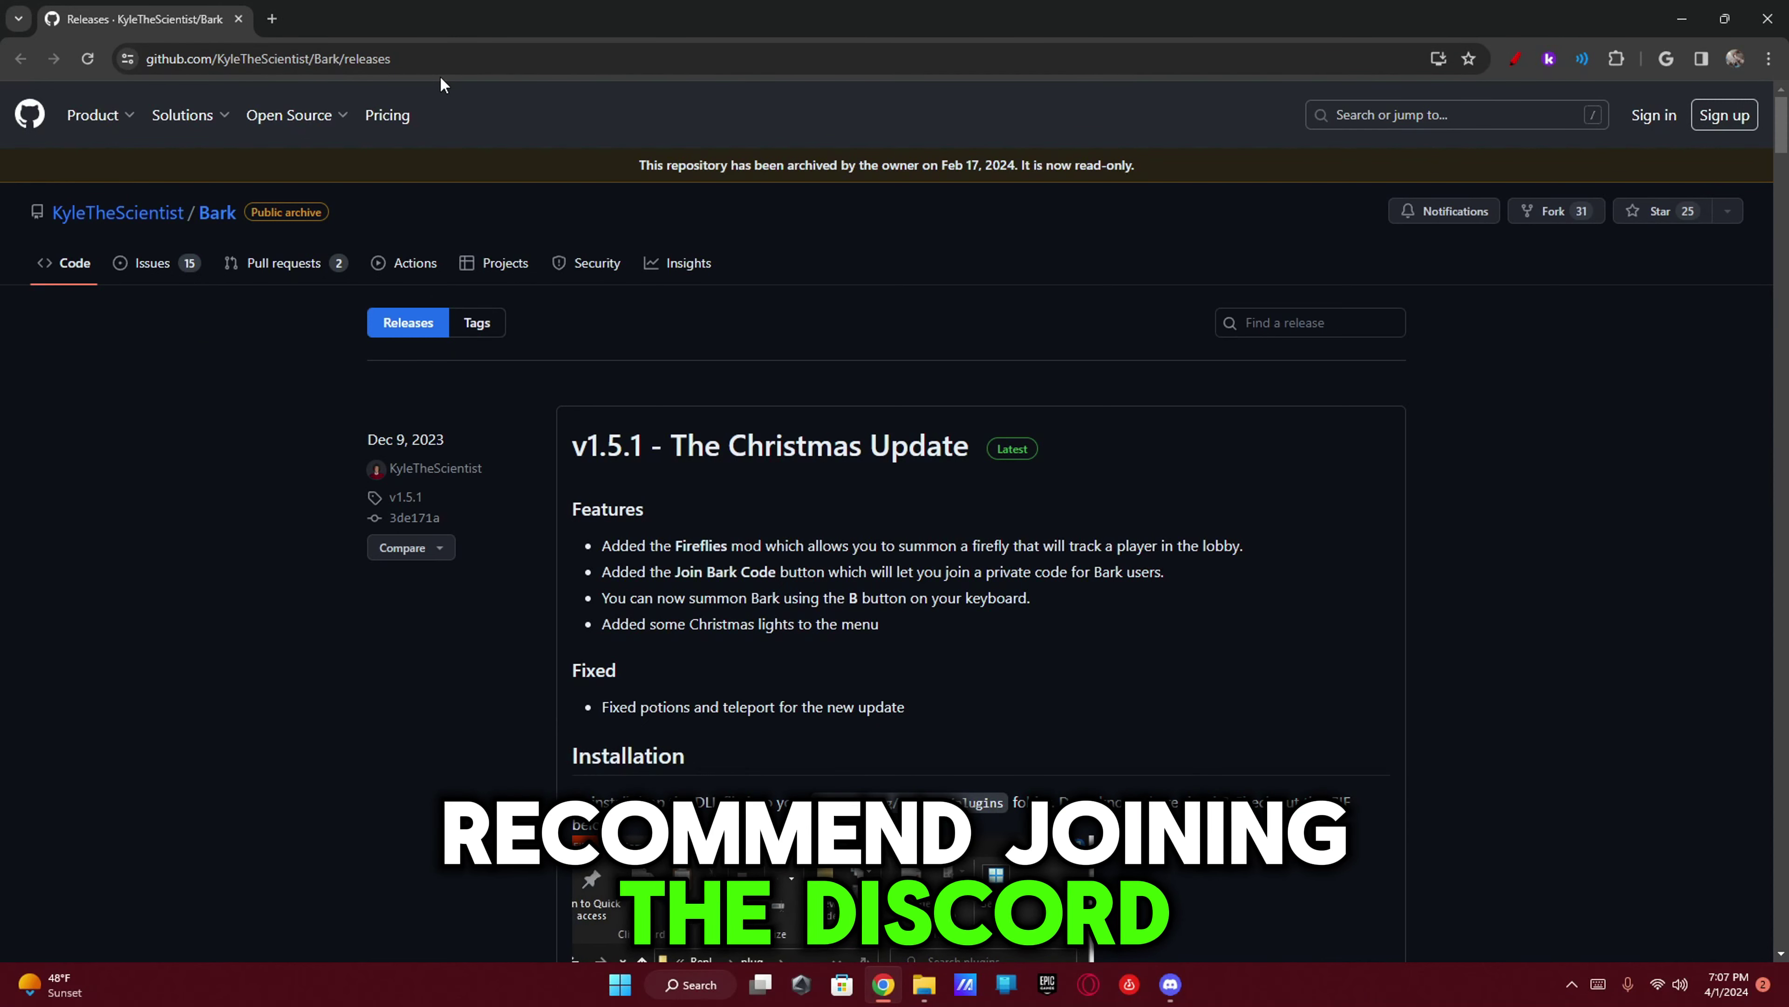
scroll(530, 438, down, 6)
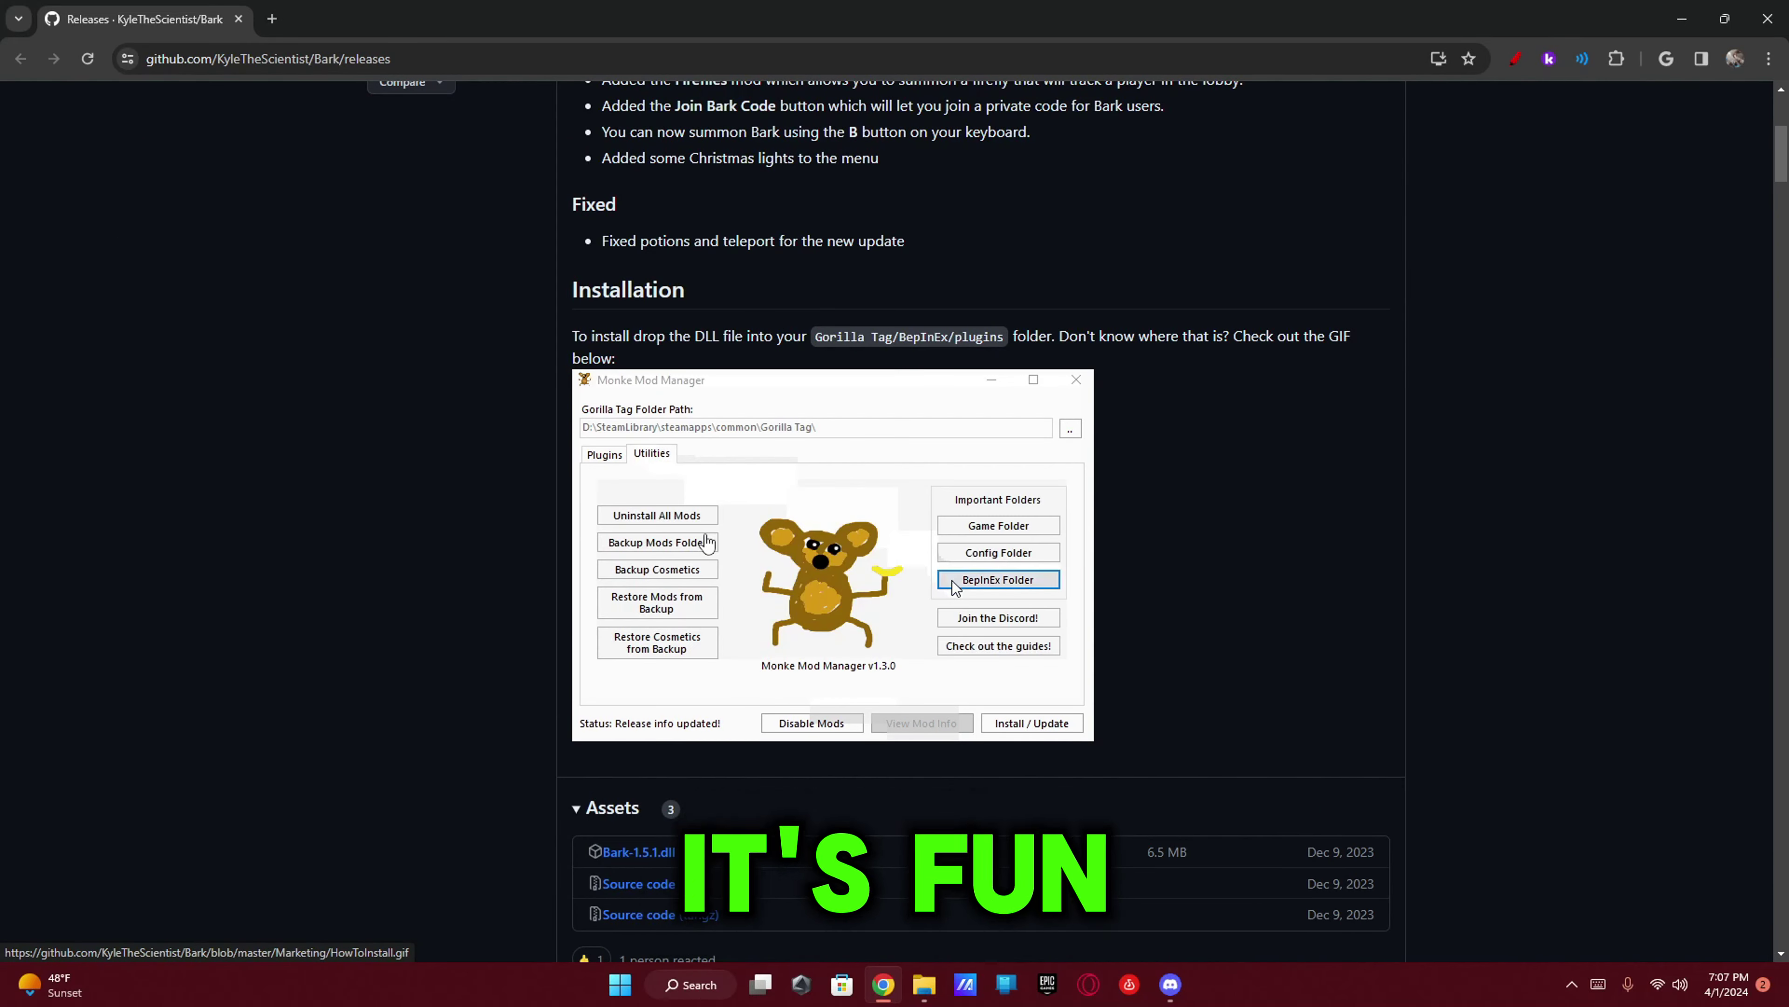
scroll(677, 609, down, 2)
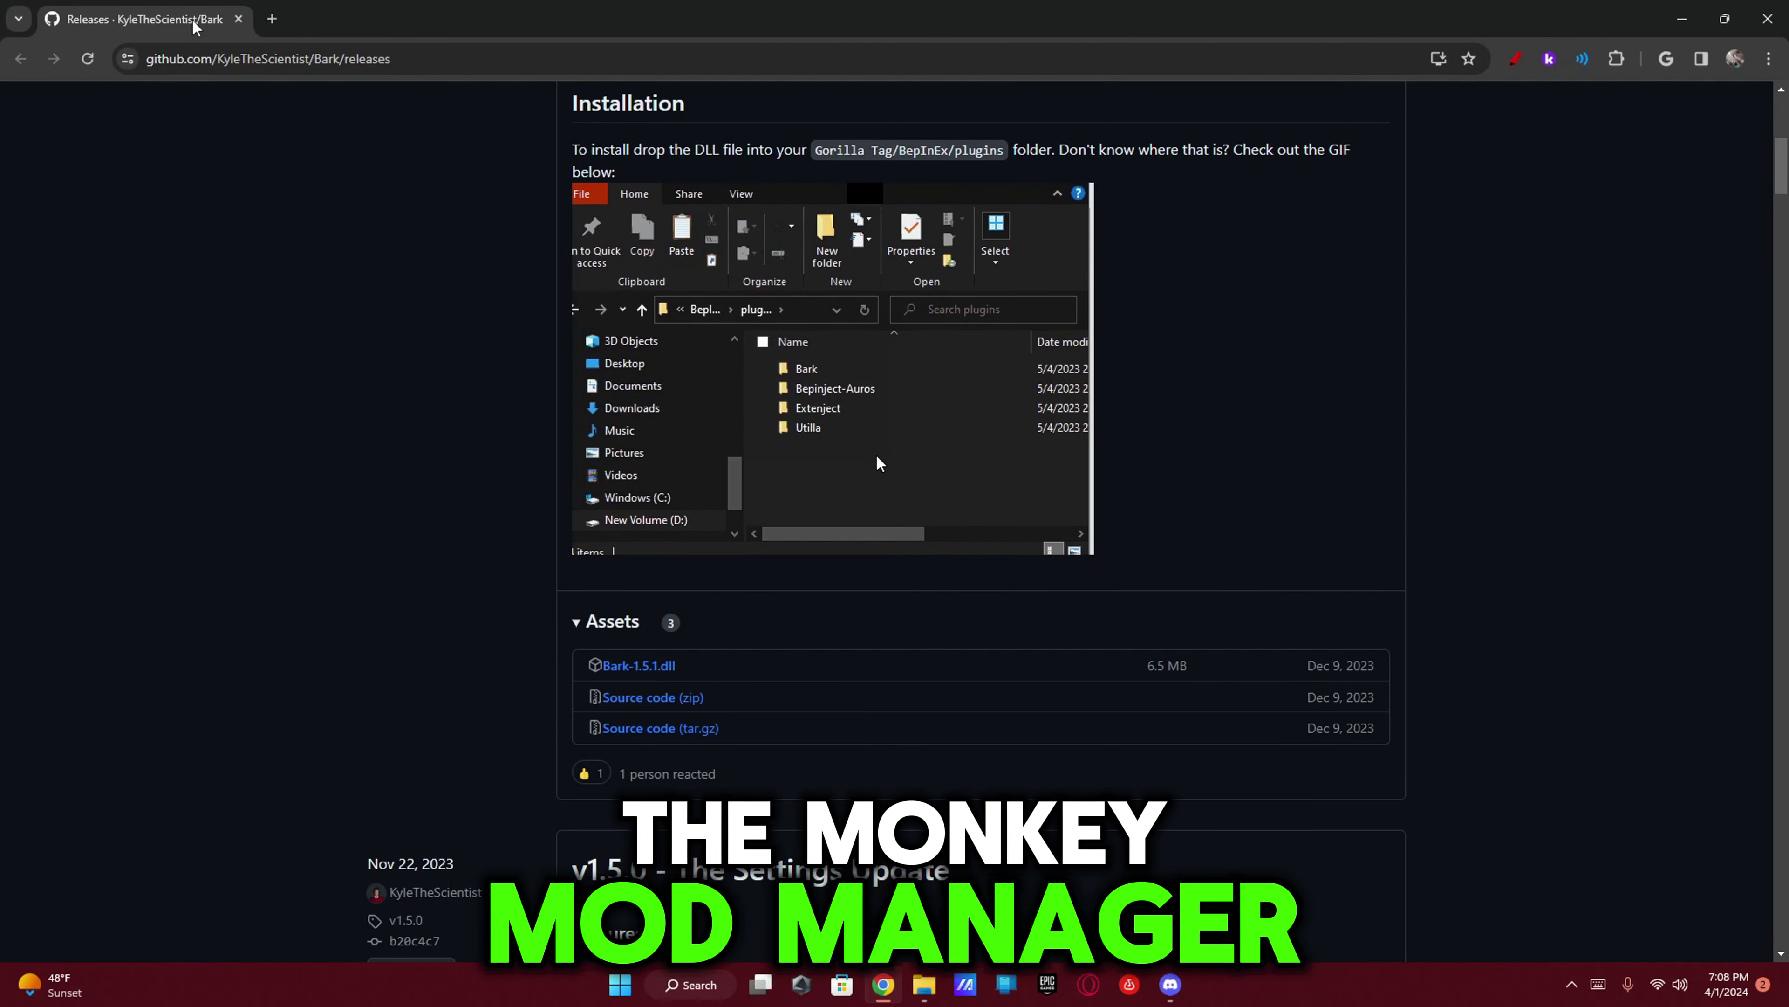
- Search the web for "monke mod manager" in a new tab and go to the MonkeModManager.exe asset on the DeadlyKitten GitHub releases page
click(272, 19)
text(monke )
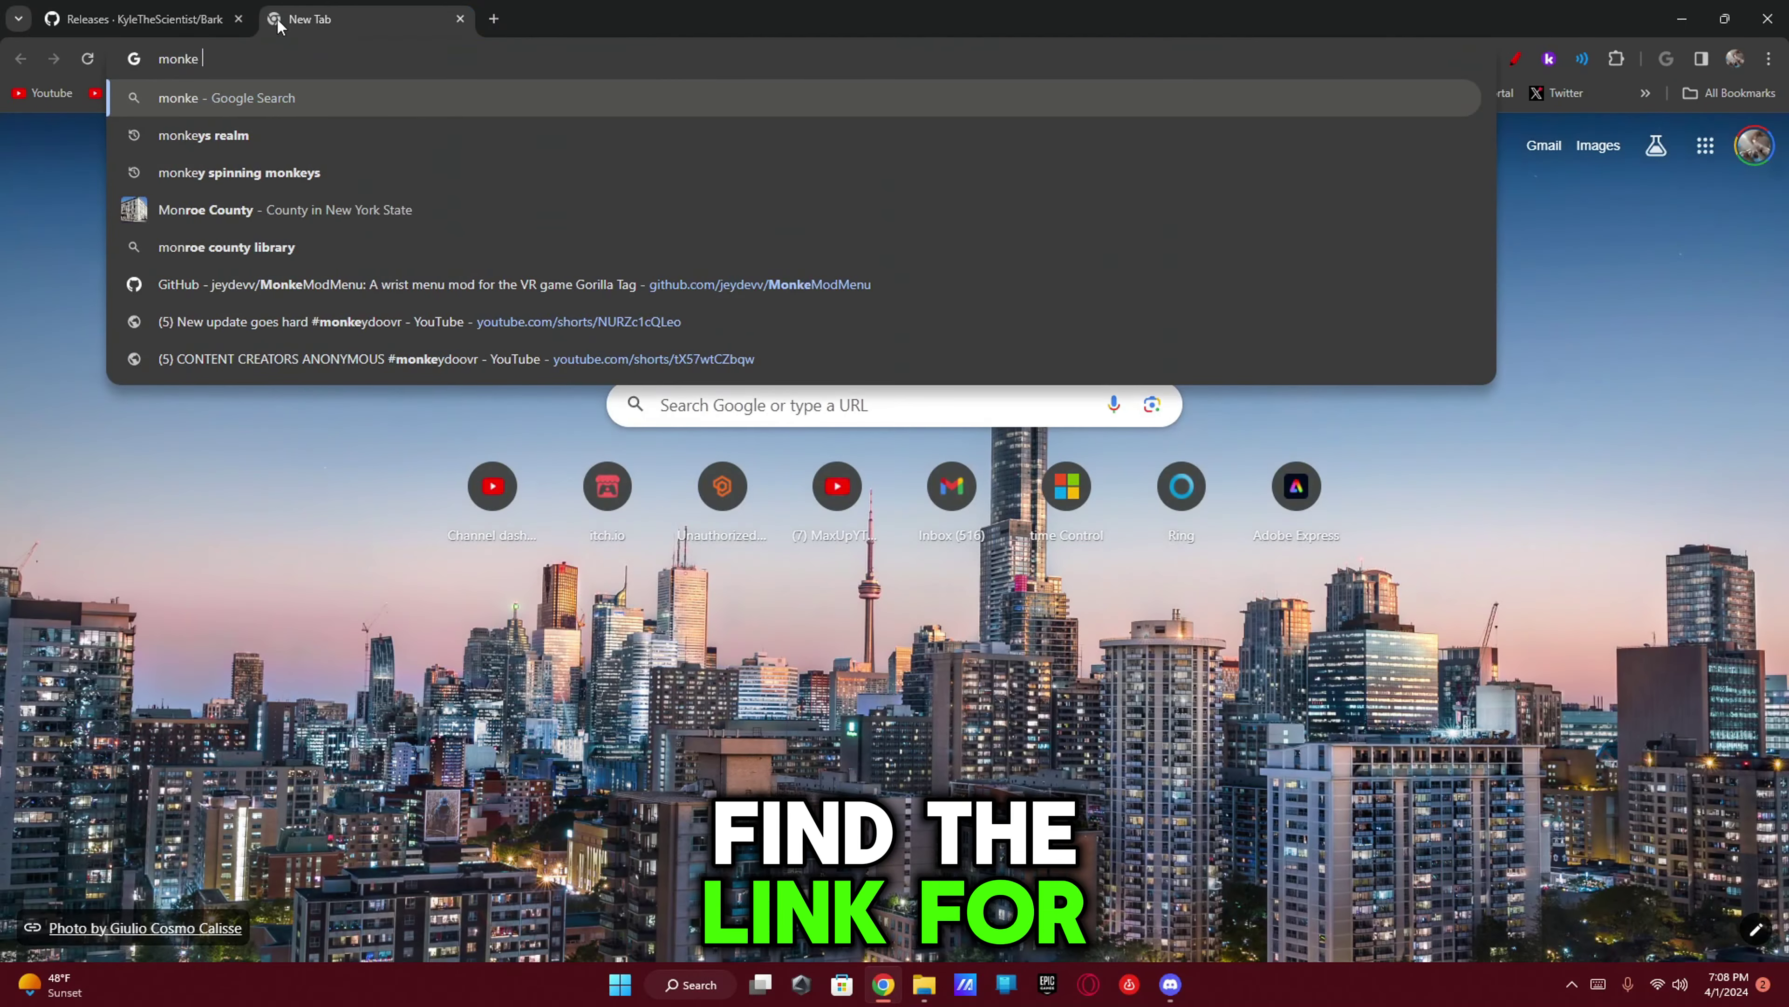
text(mod man)
key(Return)
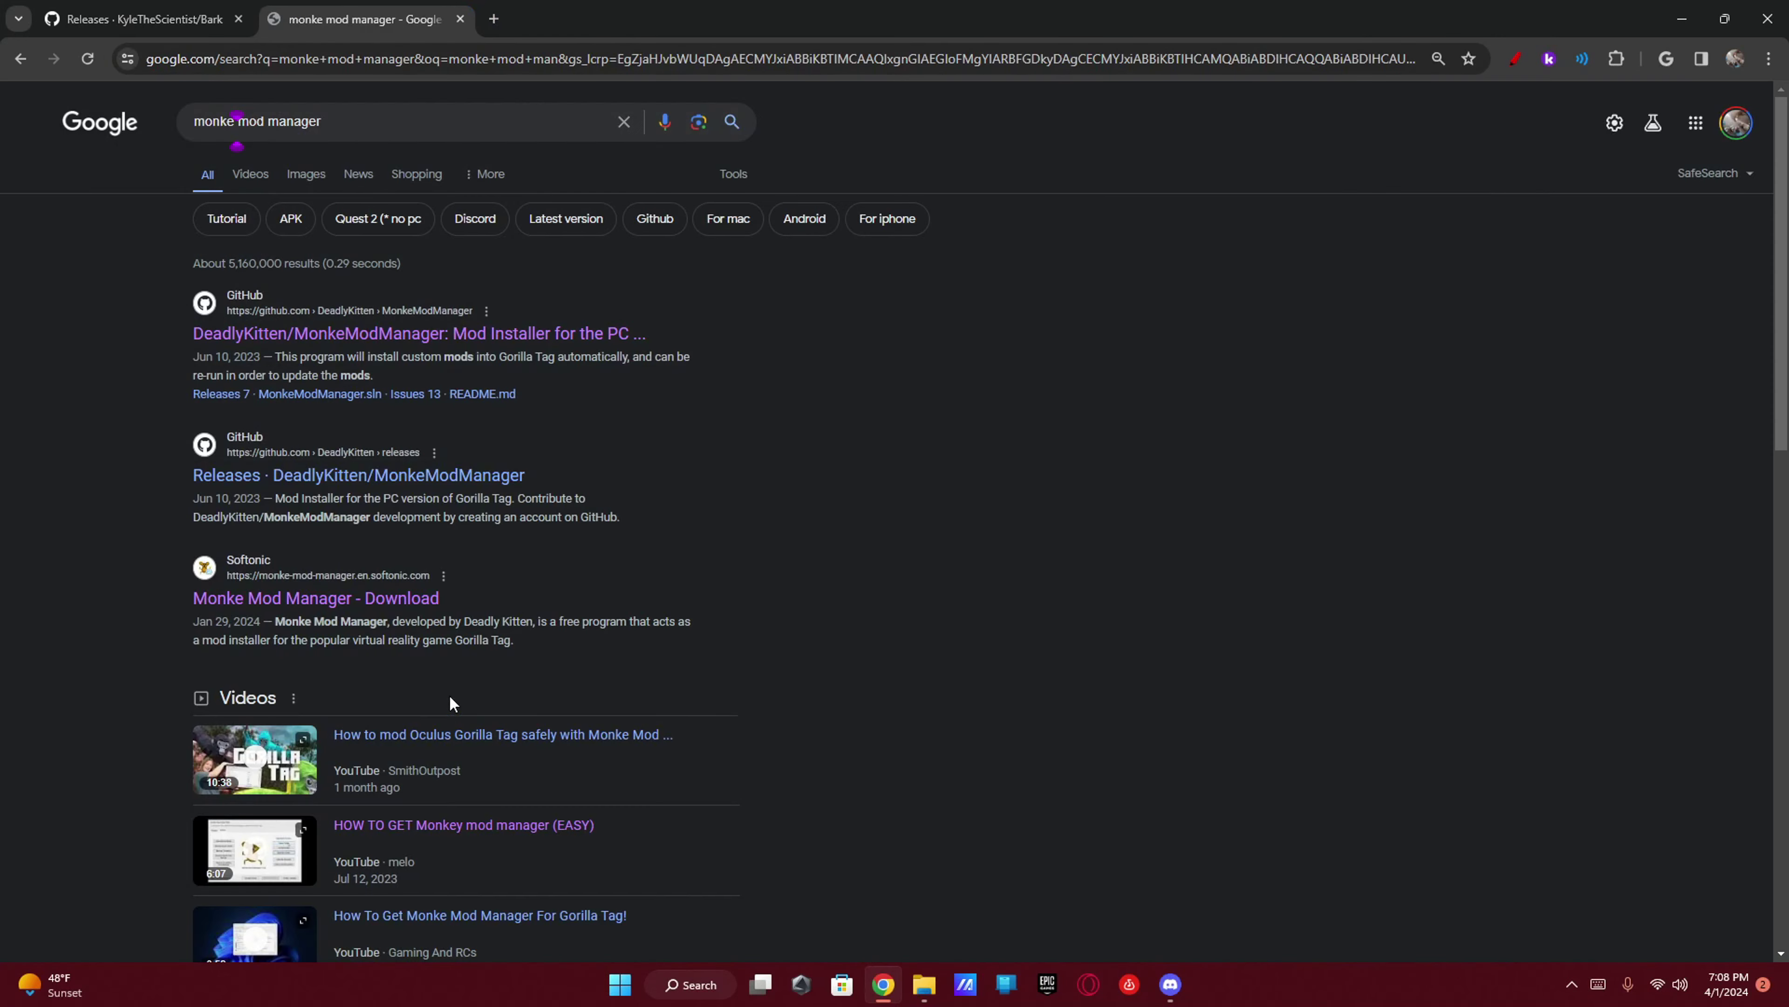
click(307, 334)
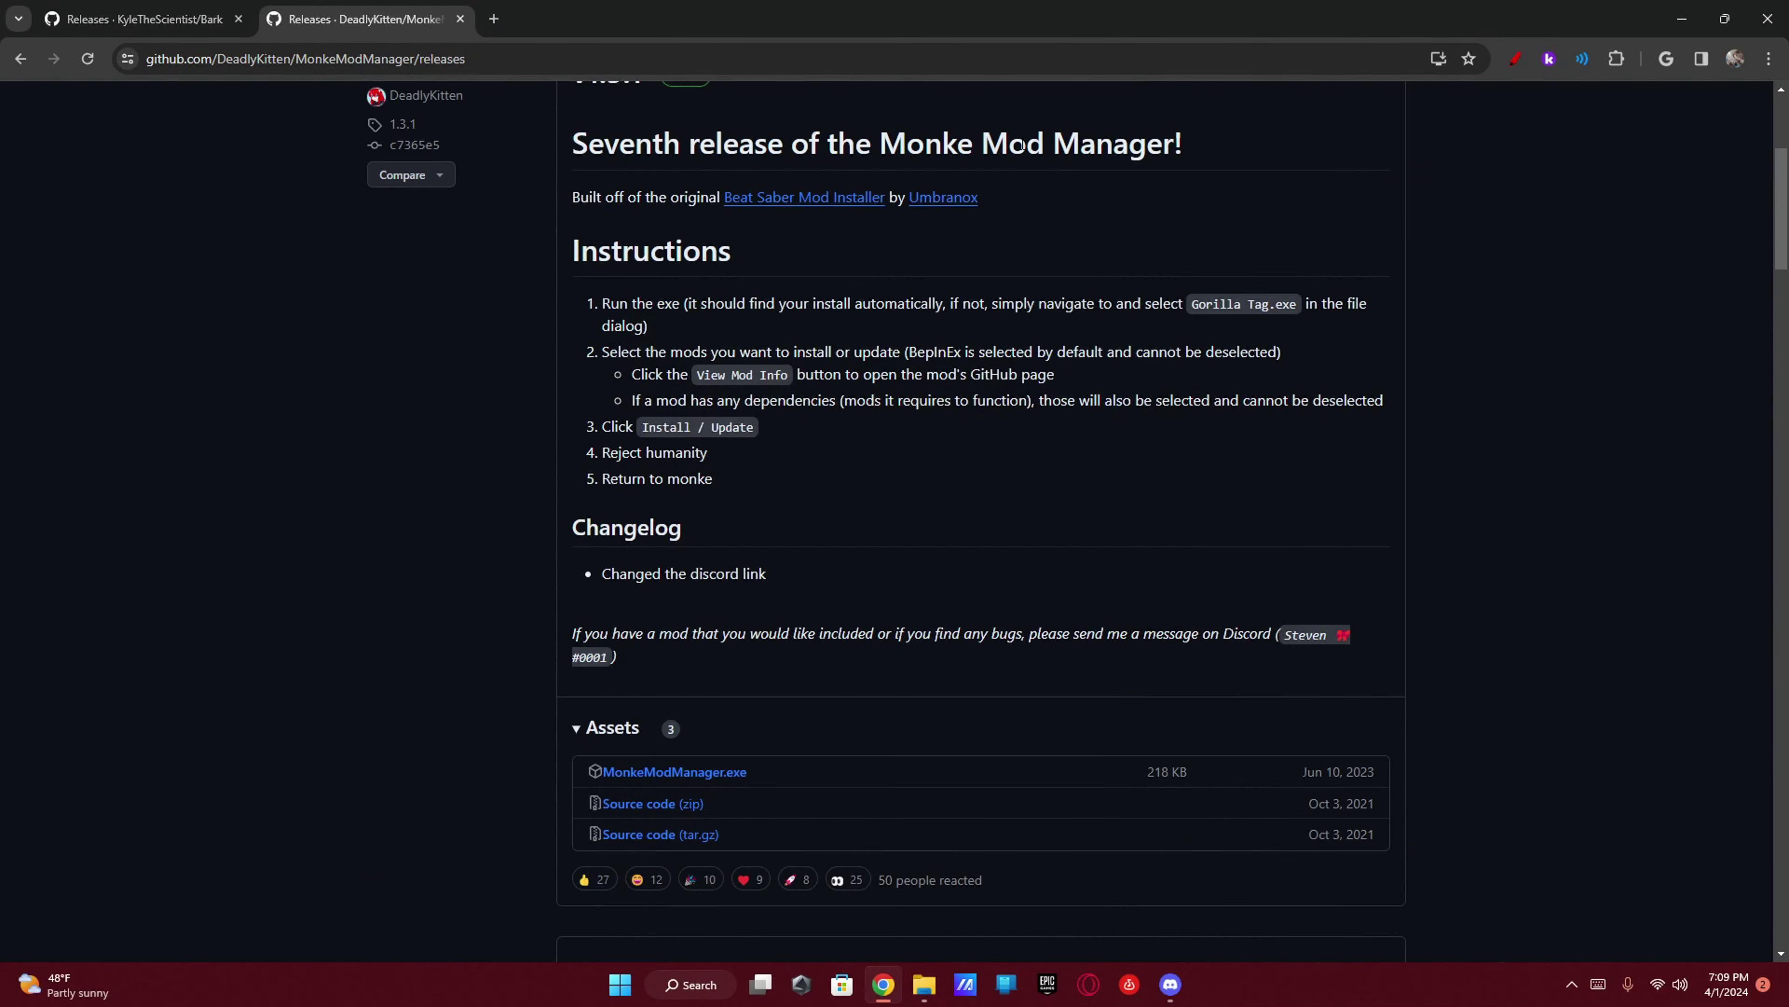
scroll(894, 521, up, 4)
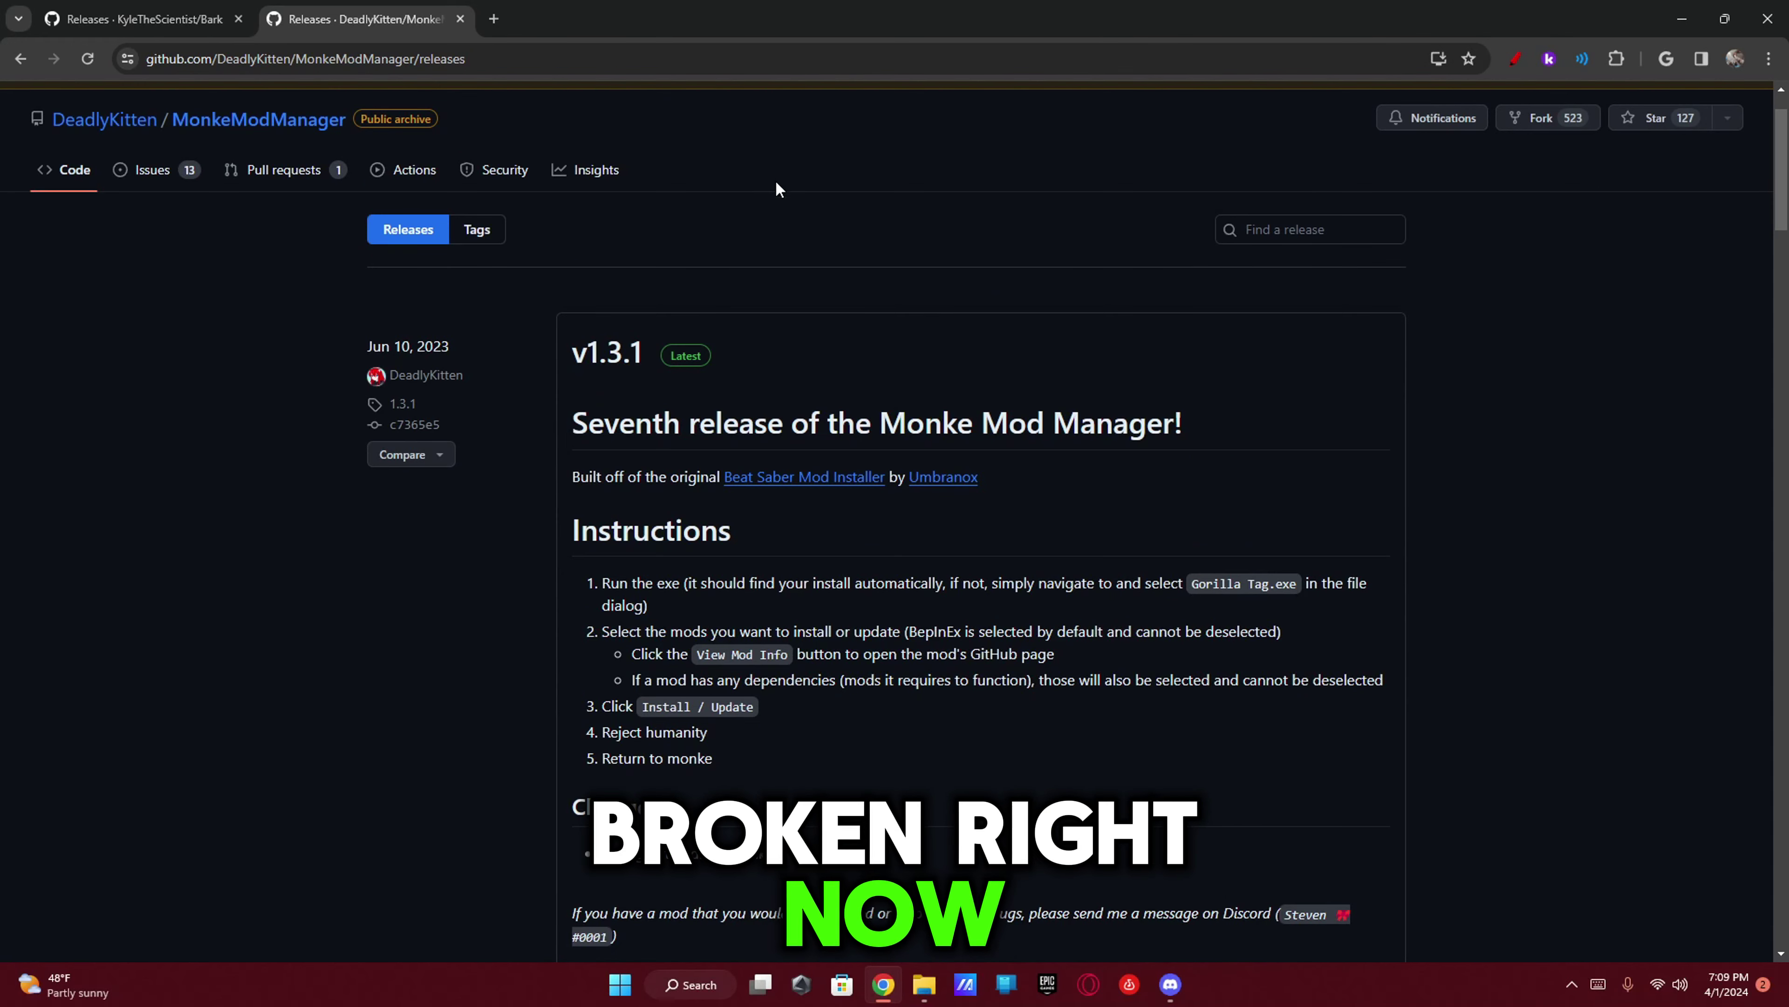
scroll(1026, 585, down, 5)
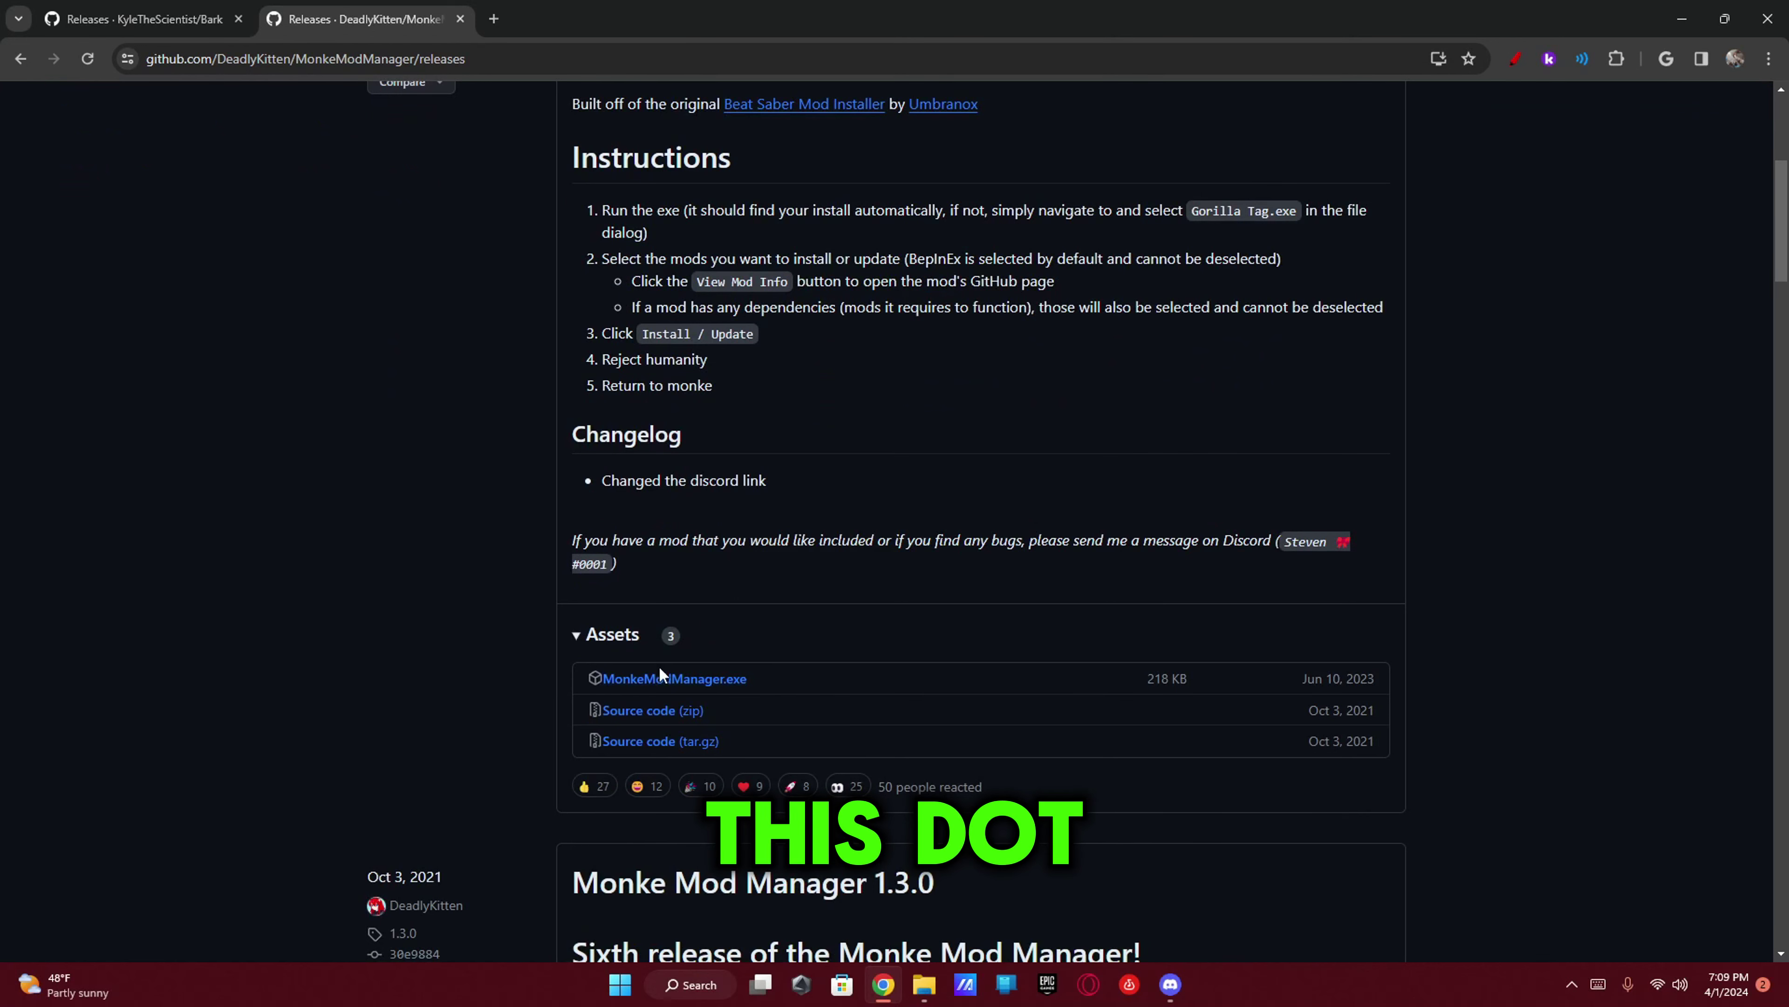
- Open the Downloads folder in File Explorer and launch the MonkeModManager application
click(916, 989)
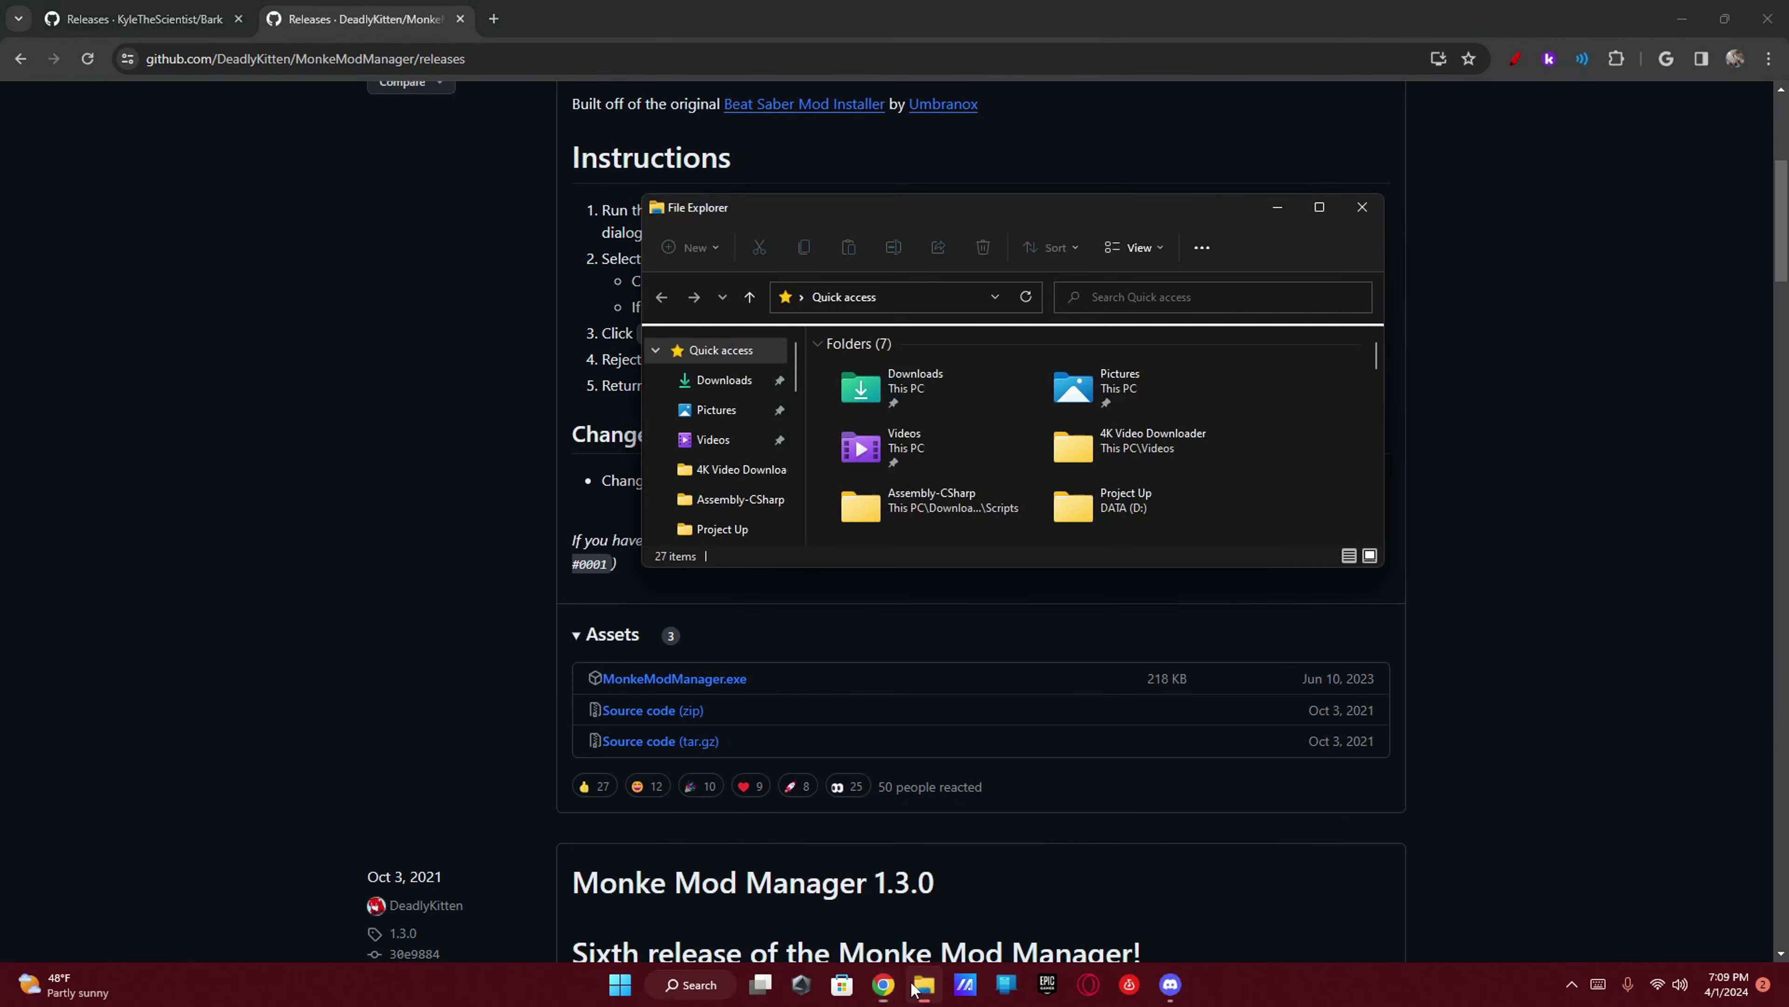
click(718, 381)
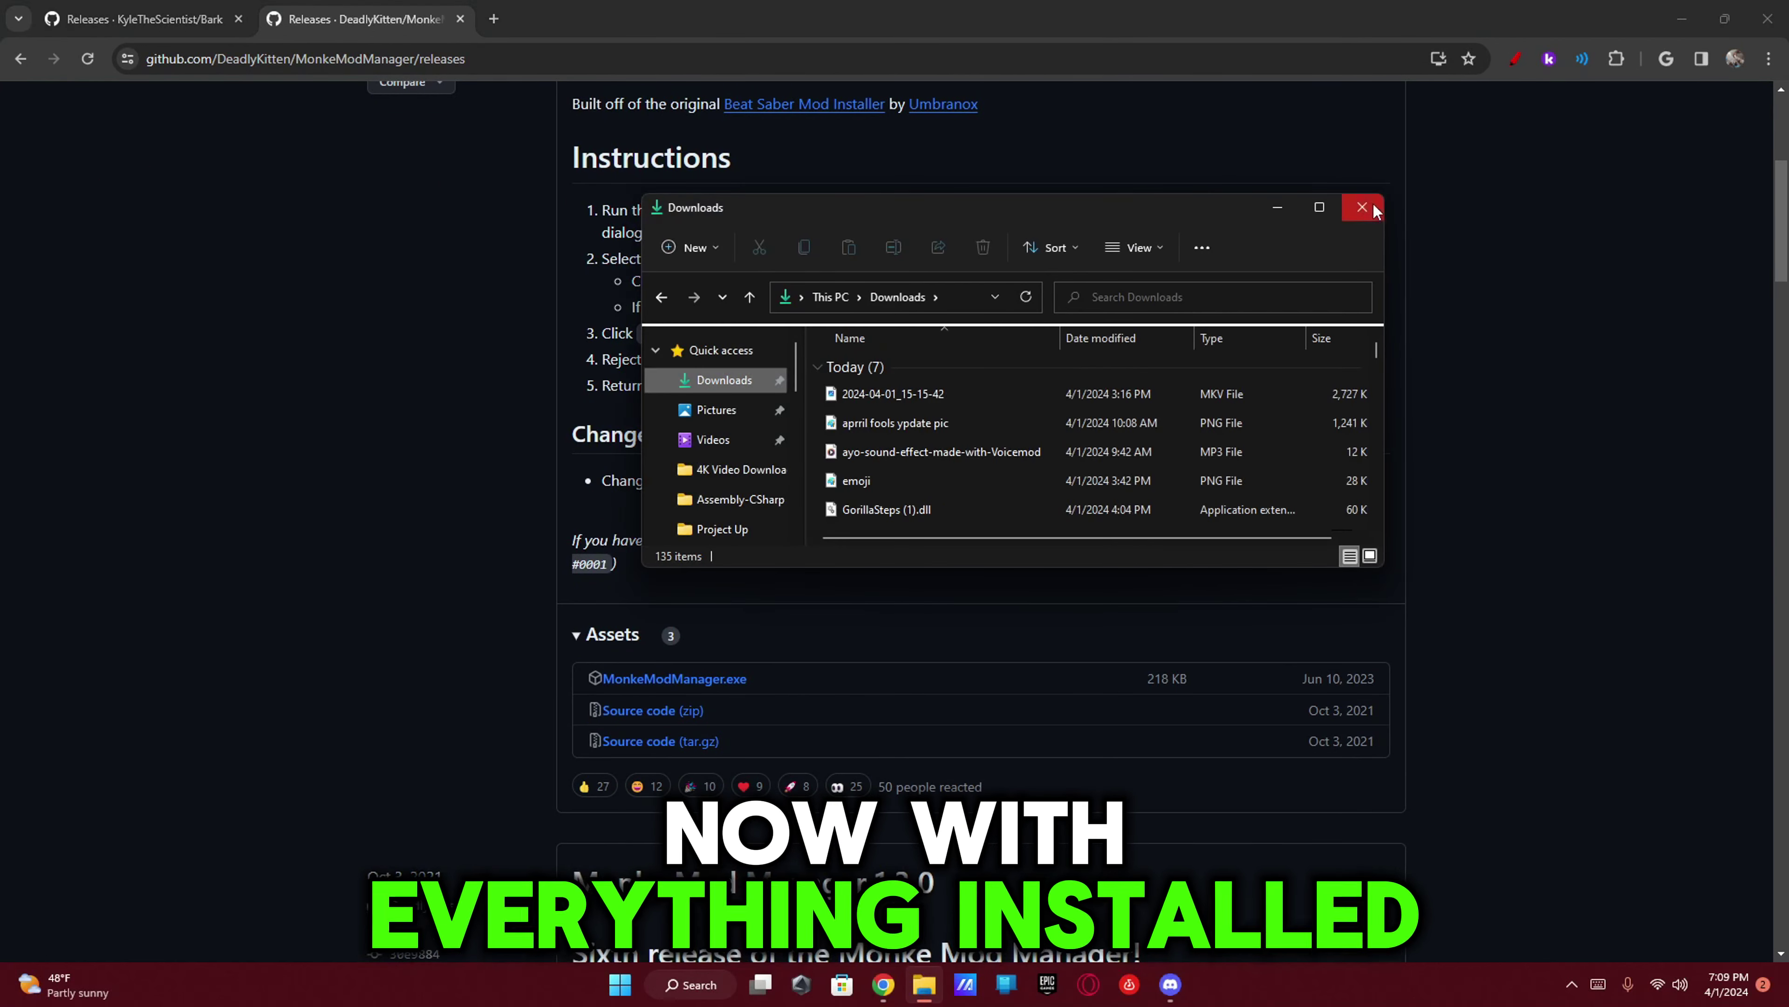
click(1320, 208)
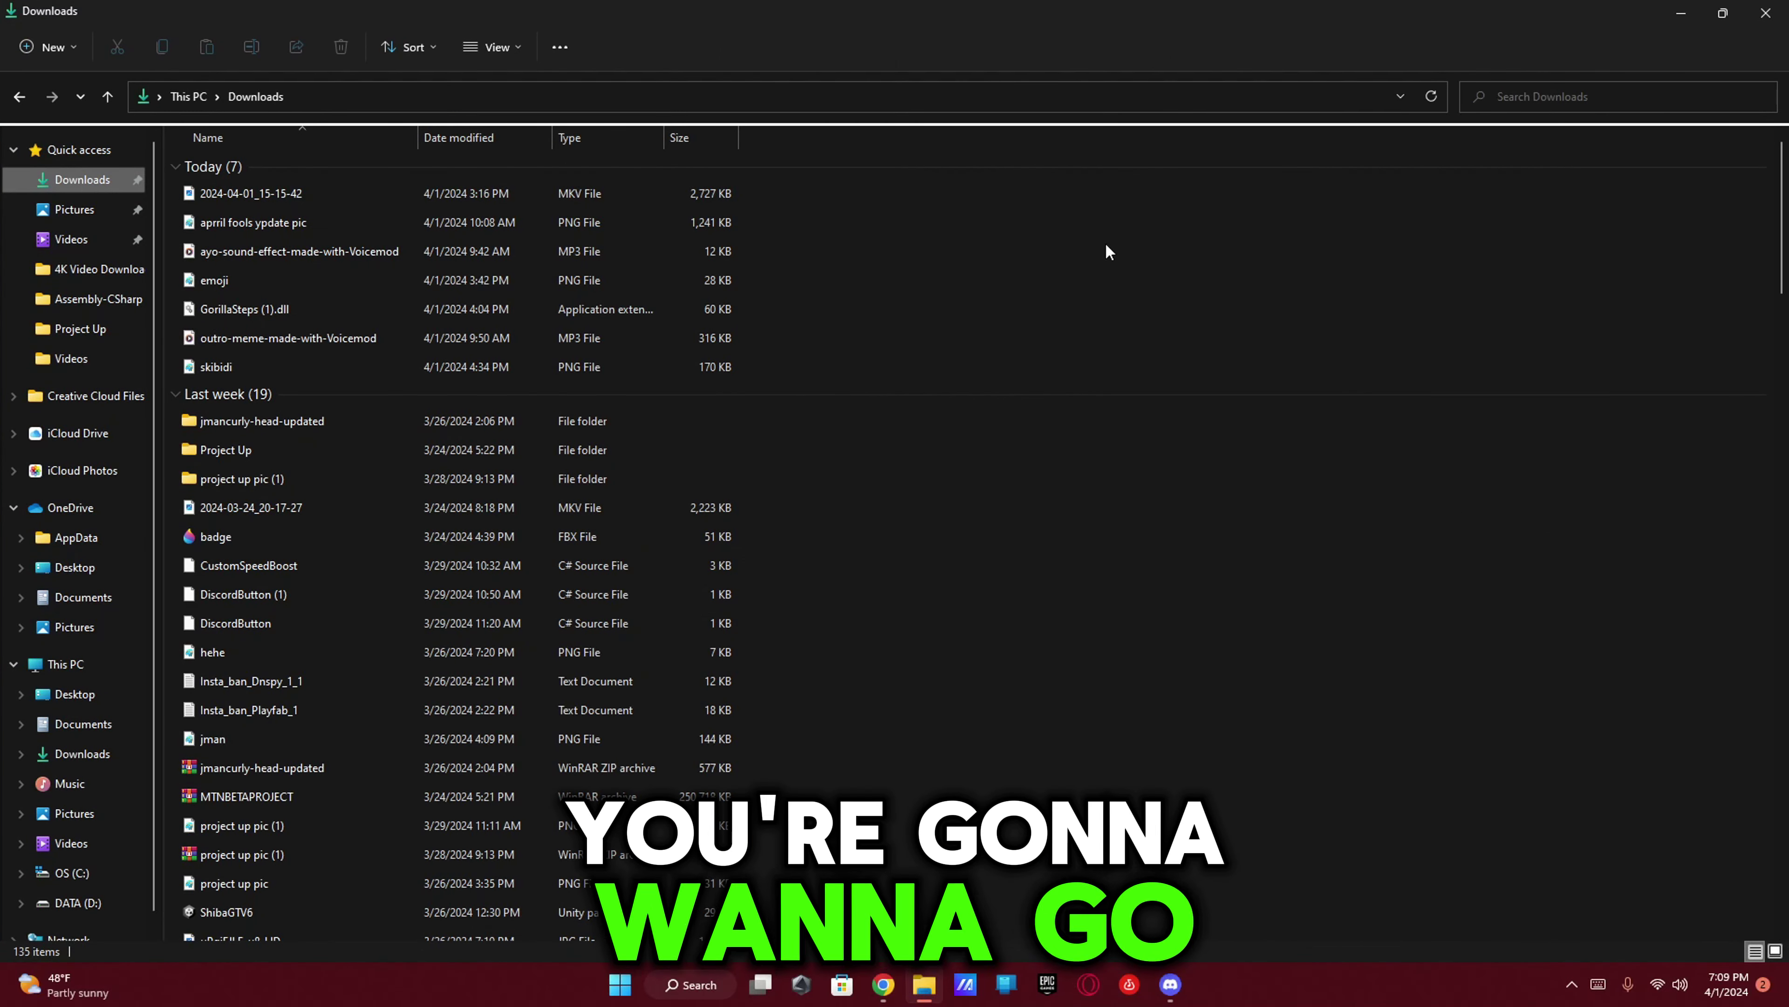
scroll(369, 345, down, 4)
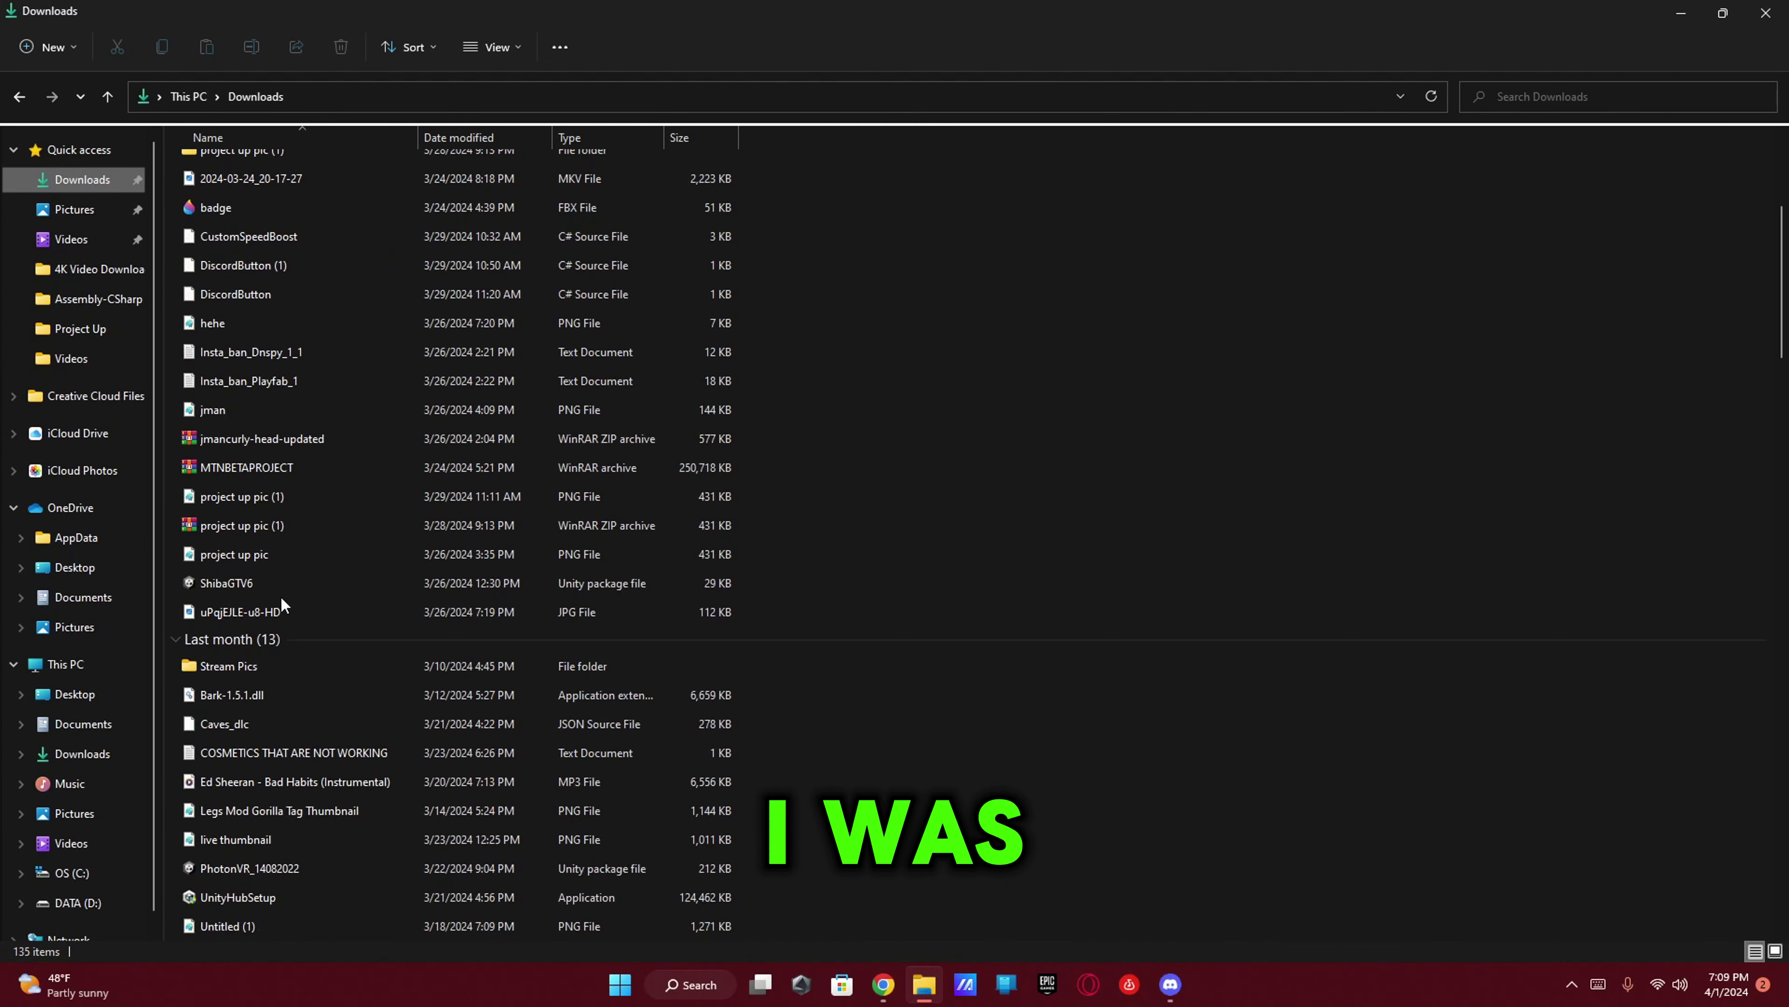
scroll(298, 585, down, 7)
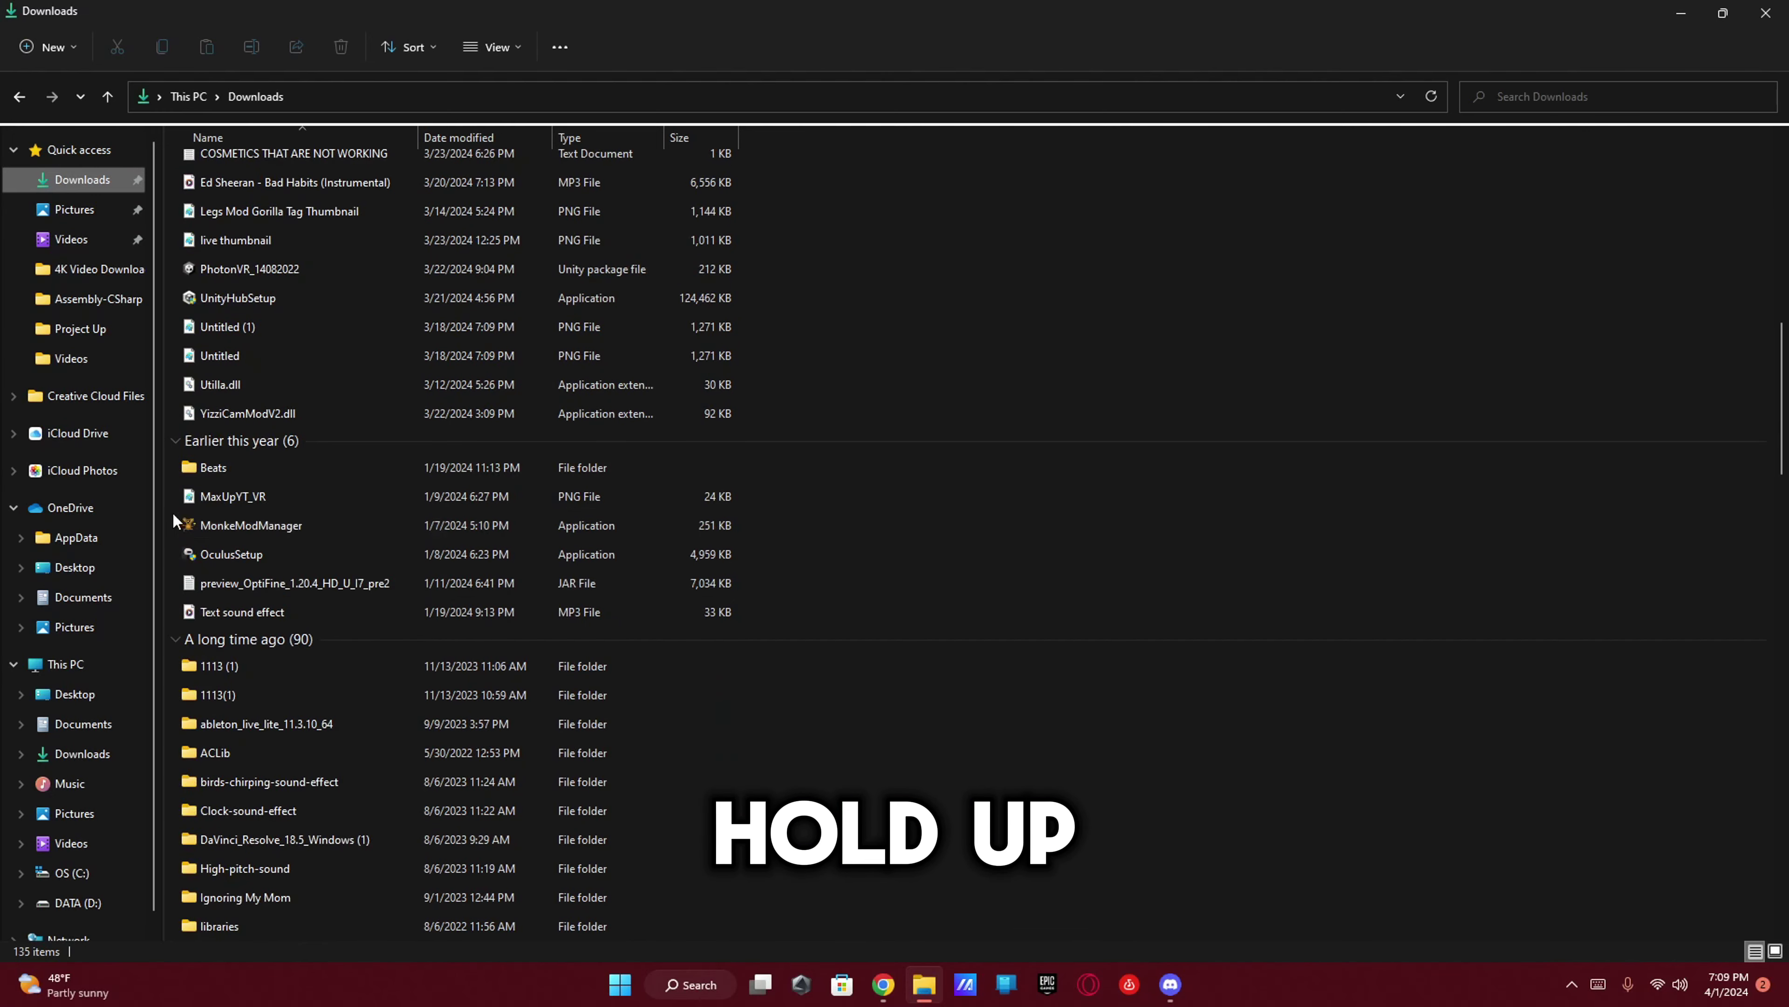
double_click(262, 522)
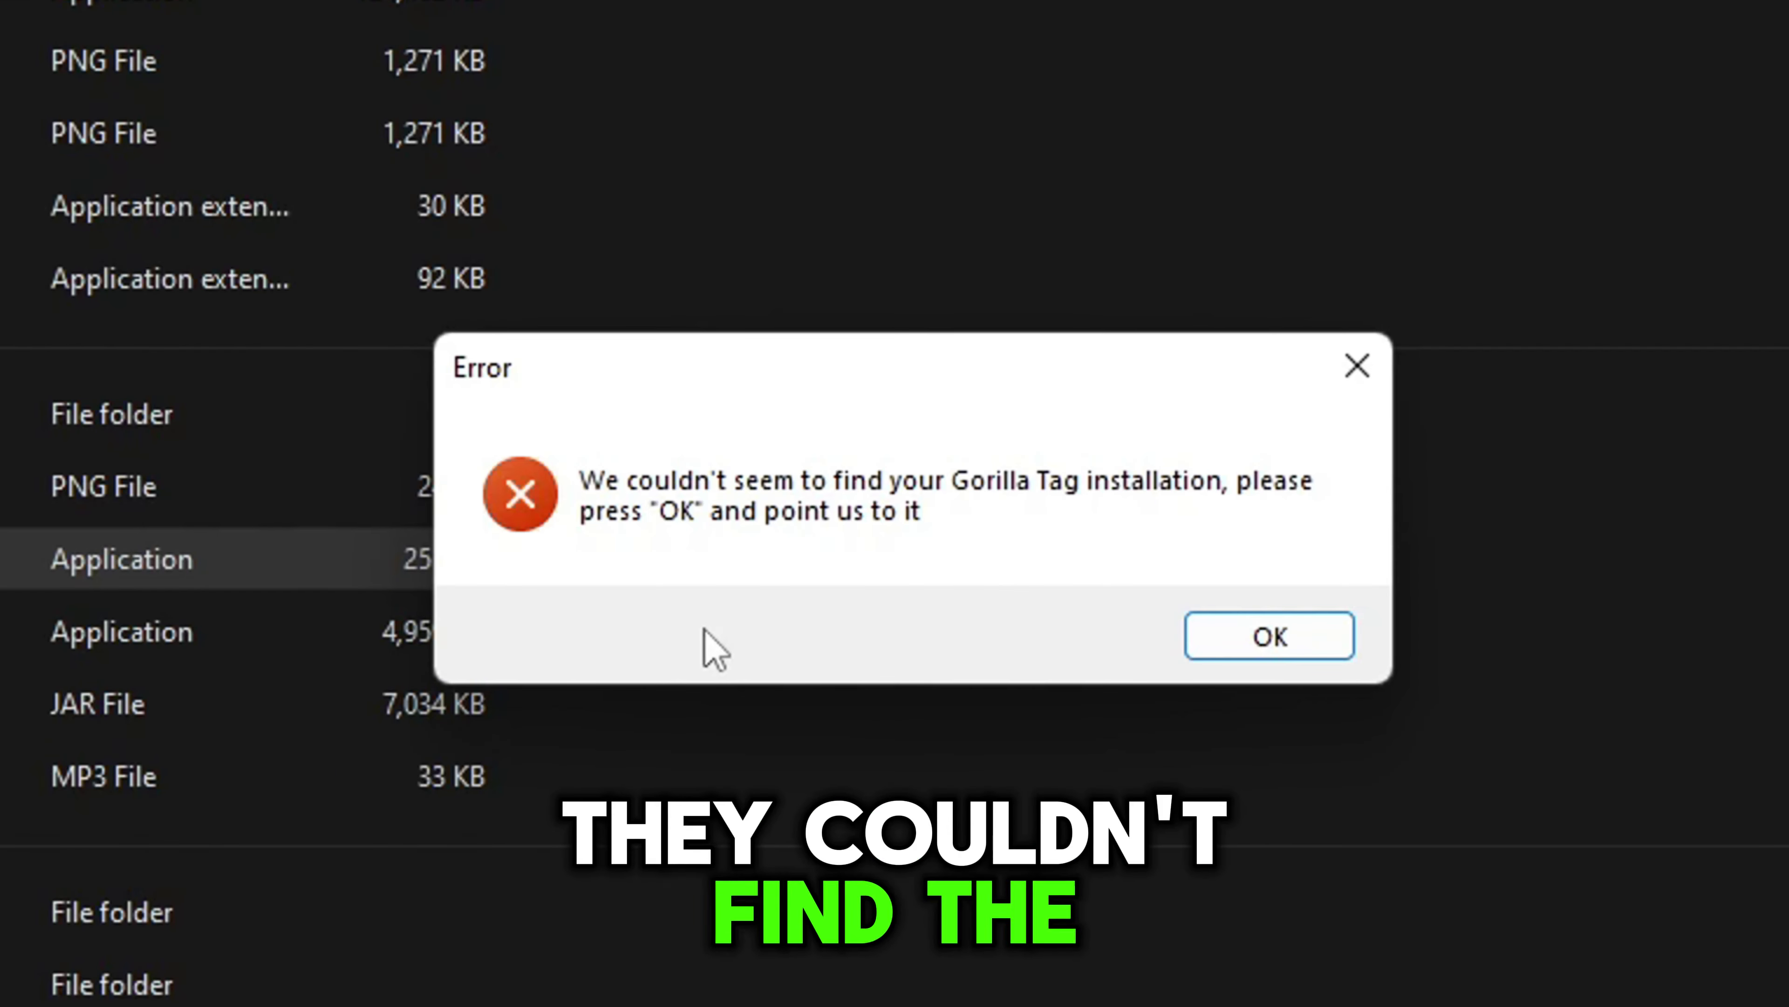
- Point the mod manager to the Gorilla Tag executable in another-axiom-gorilla-tag and review the mod list, keeping BepInEx and Utilla selected
click(1302, 617)
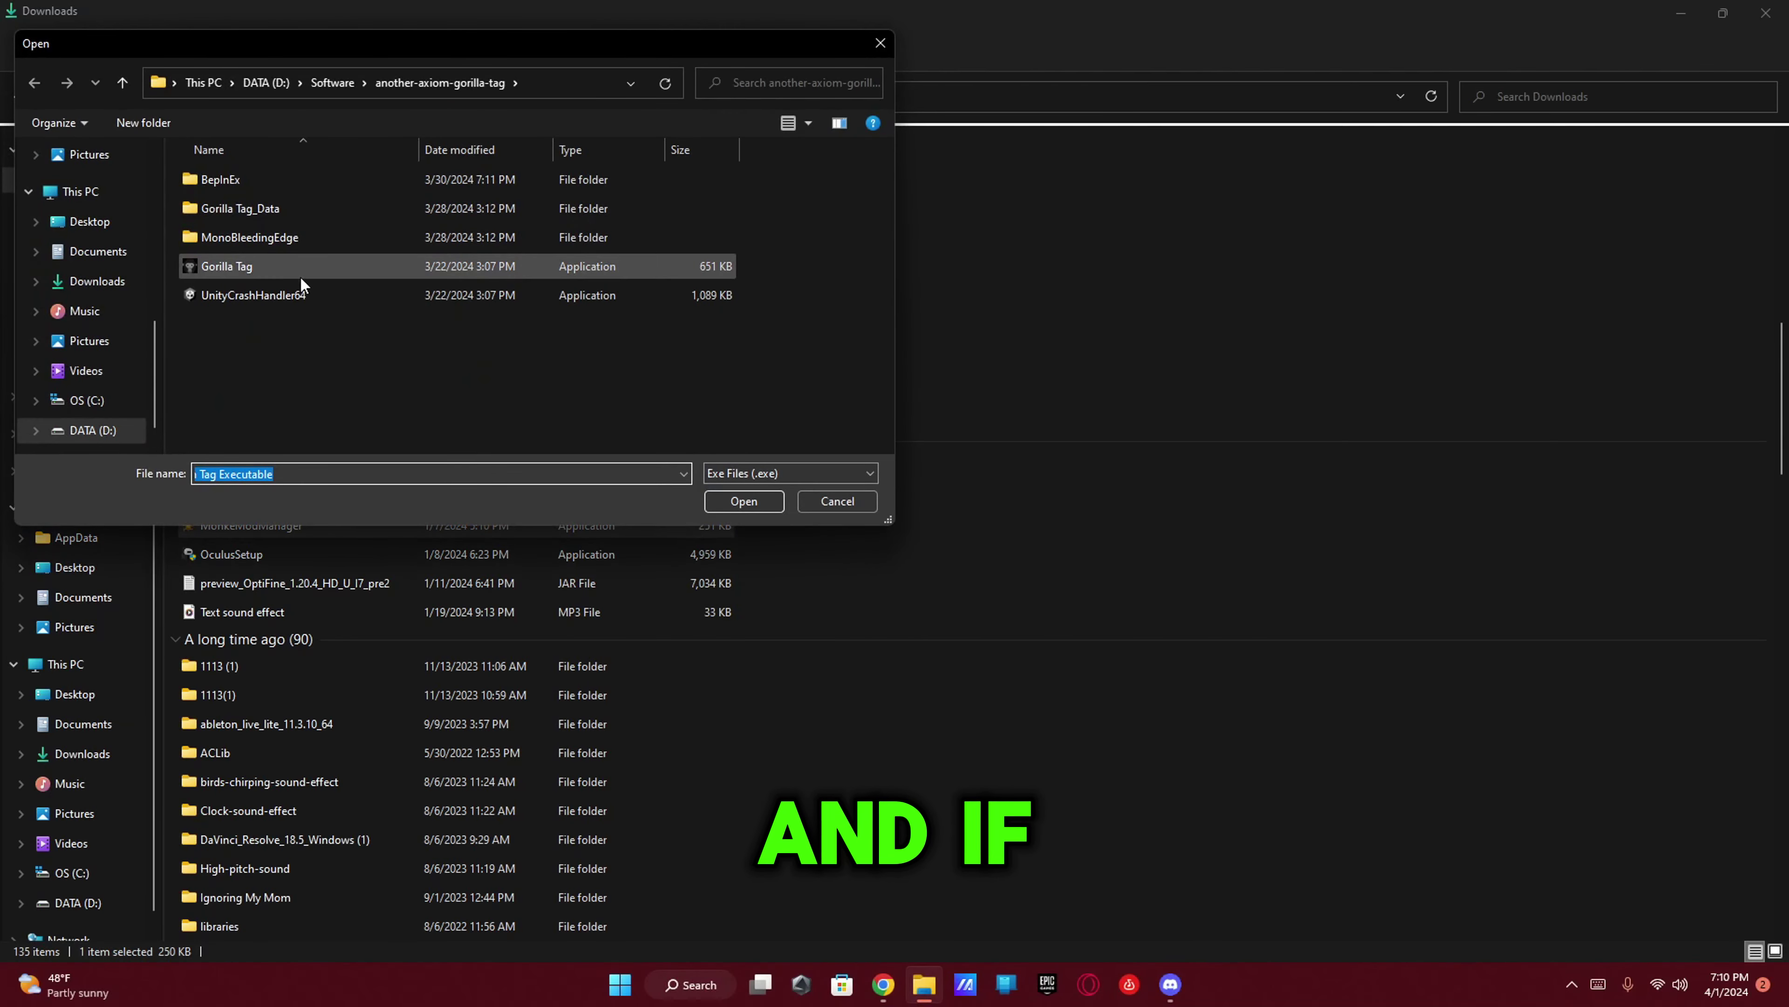
click(296, 267)
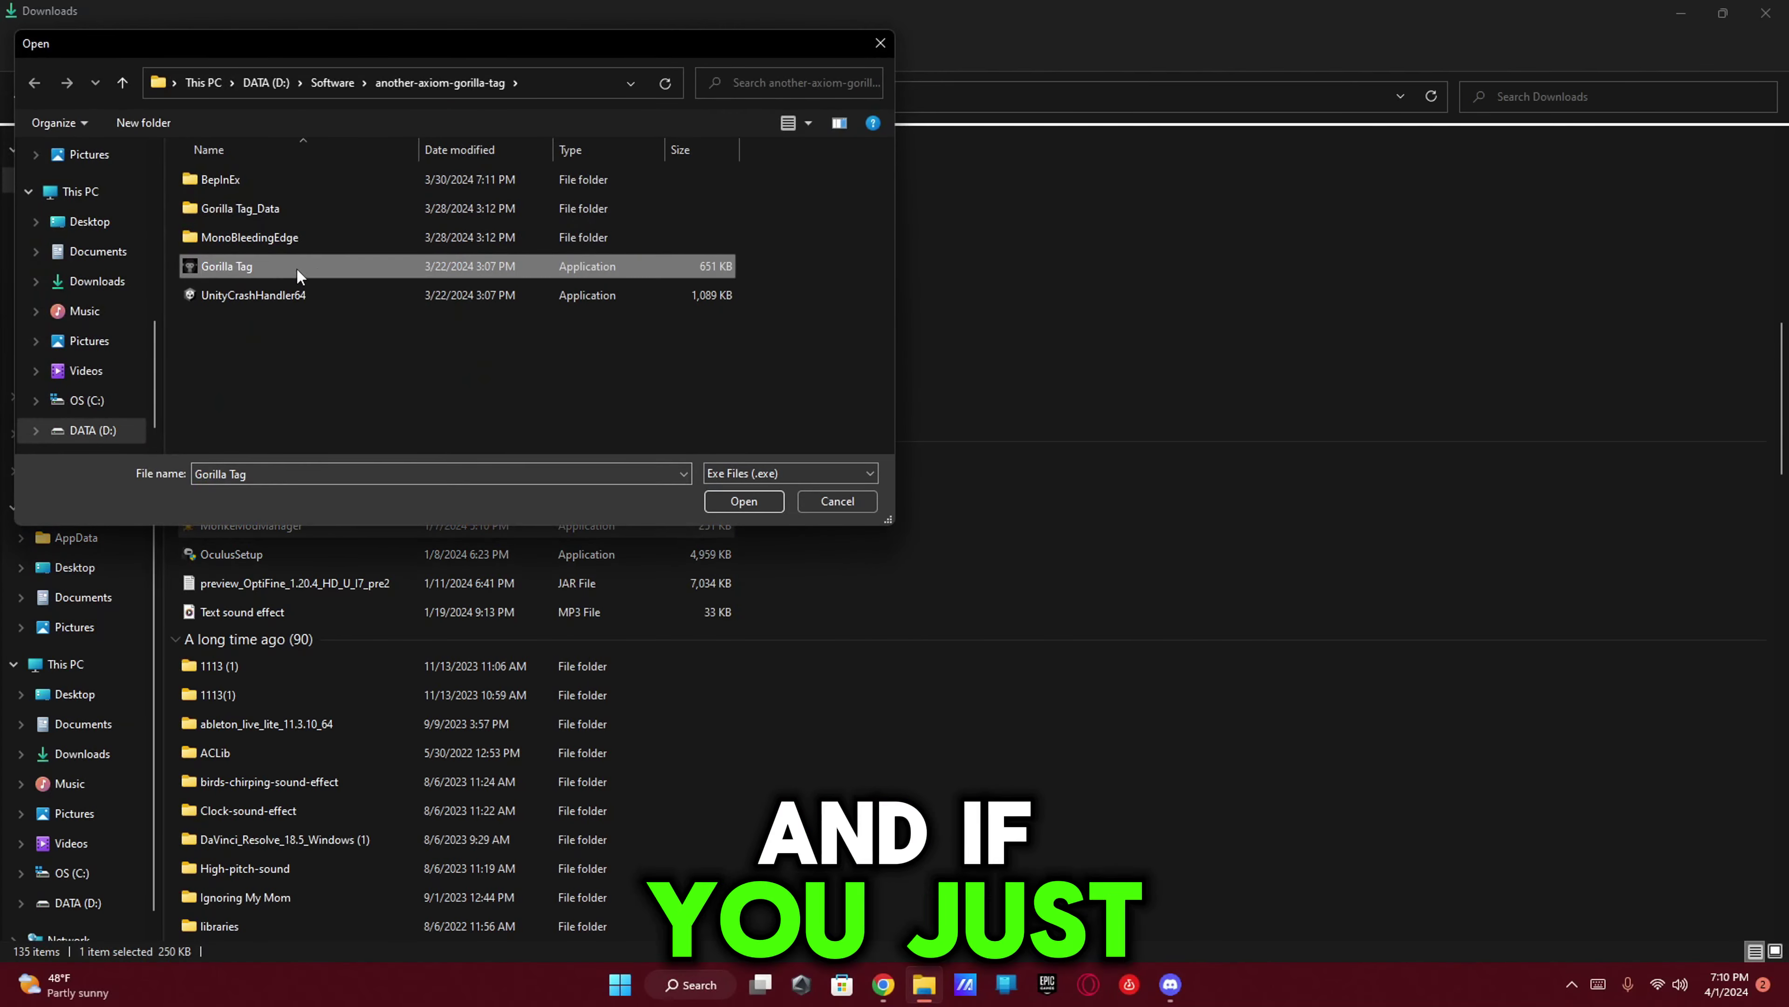
click(734, 492)
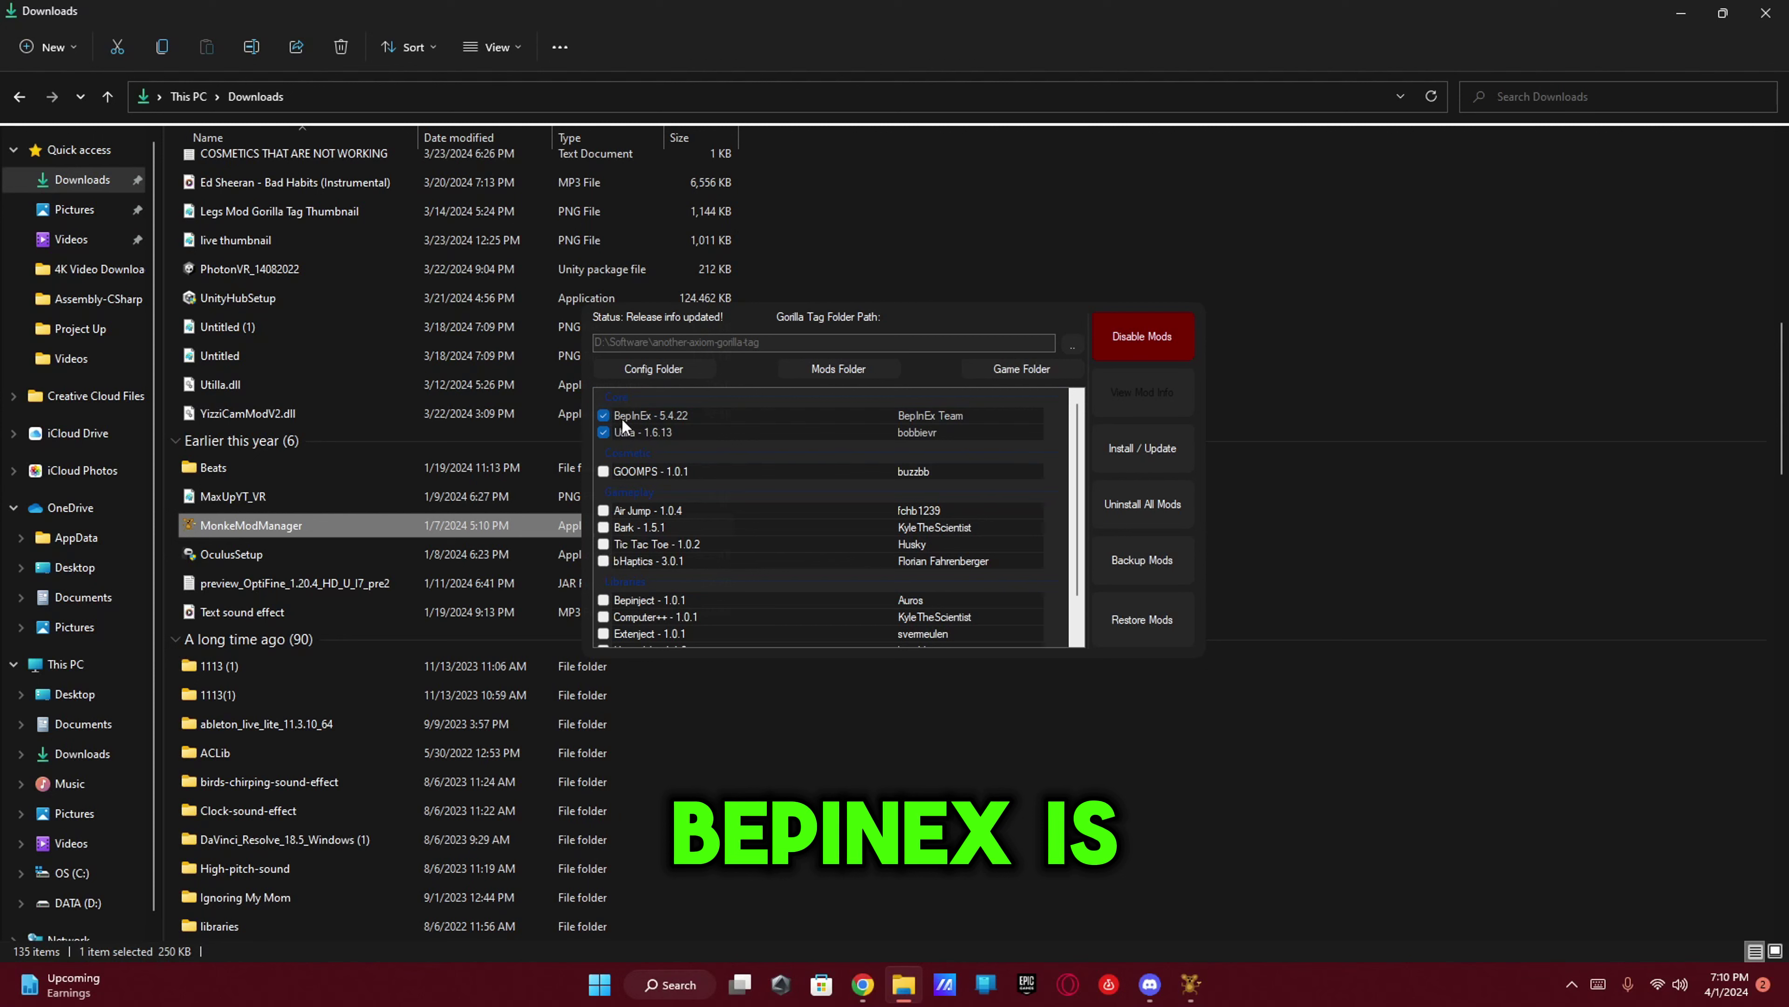
click(603, 432)
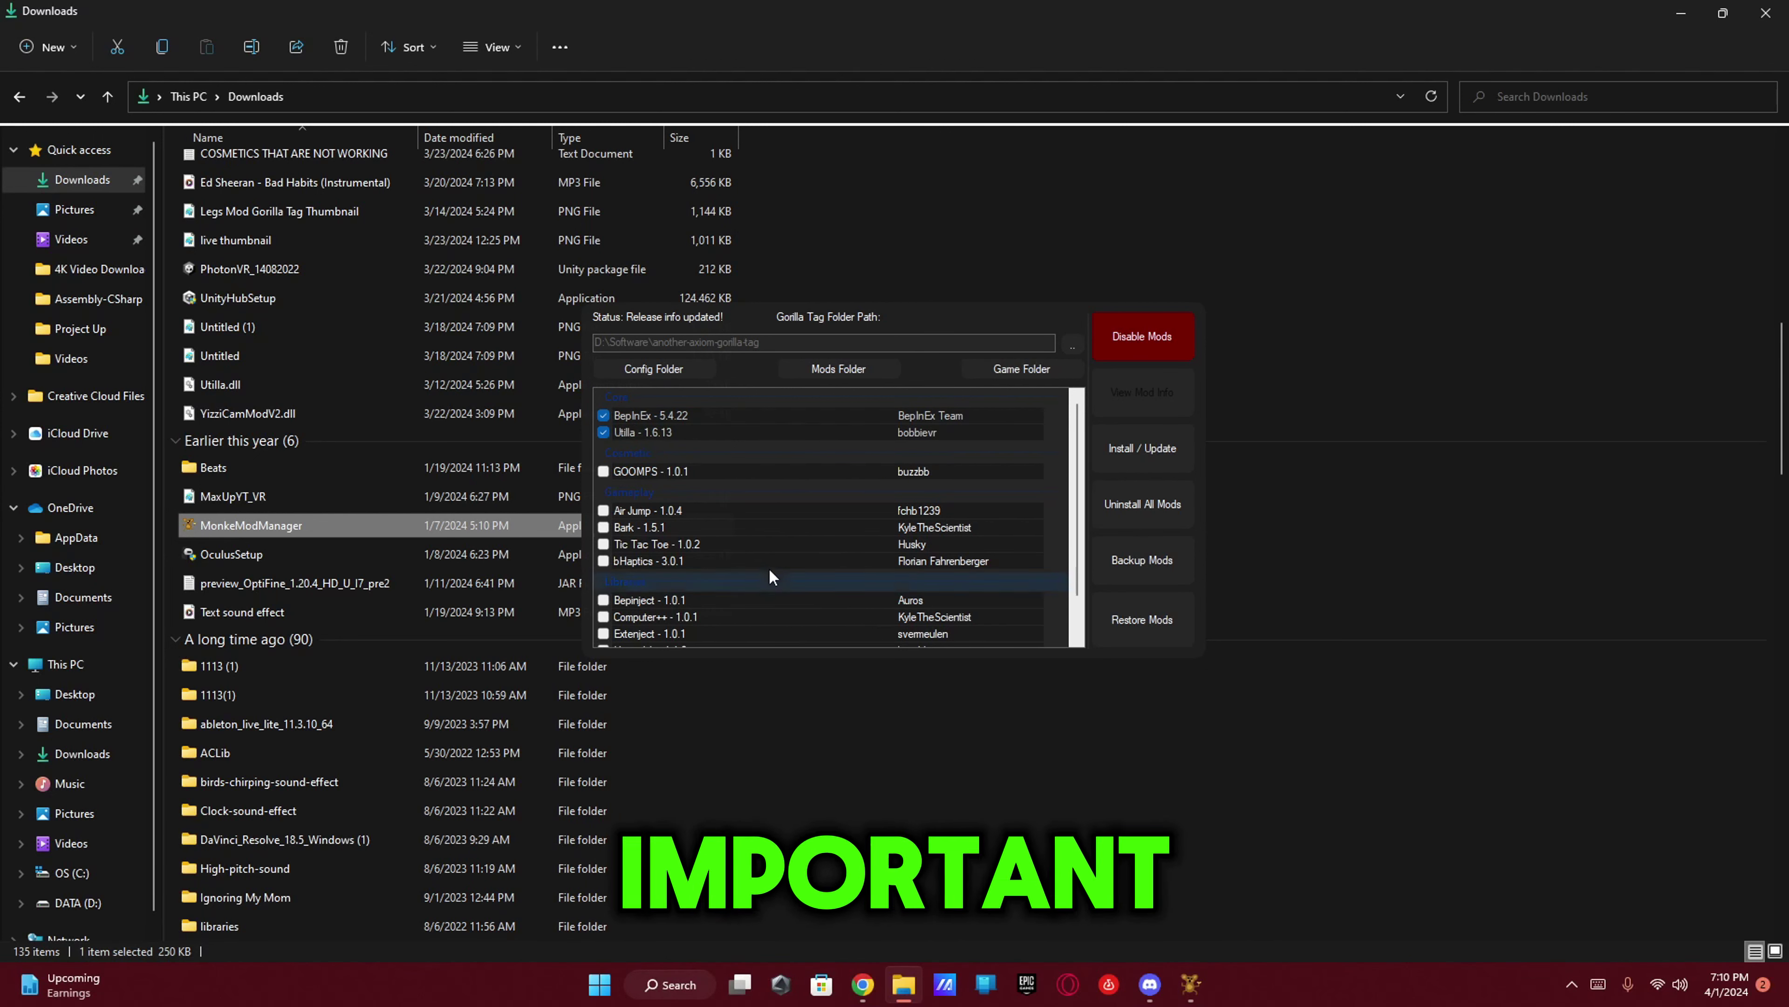
scroll(810, 585, down, 1)
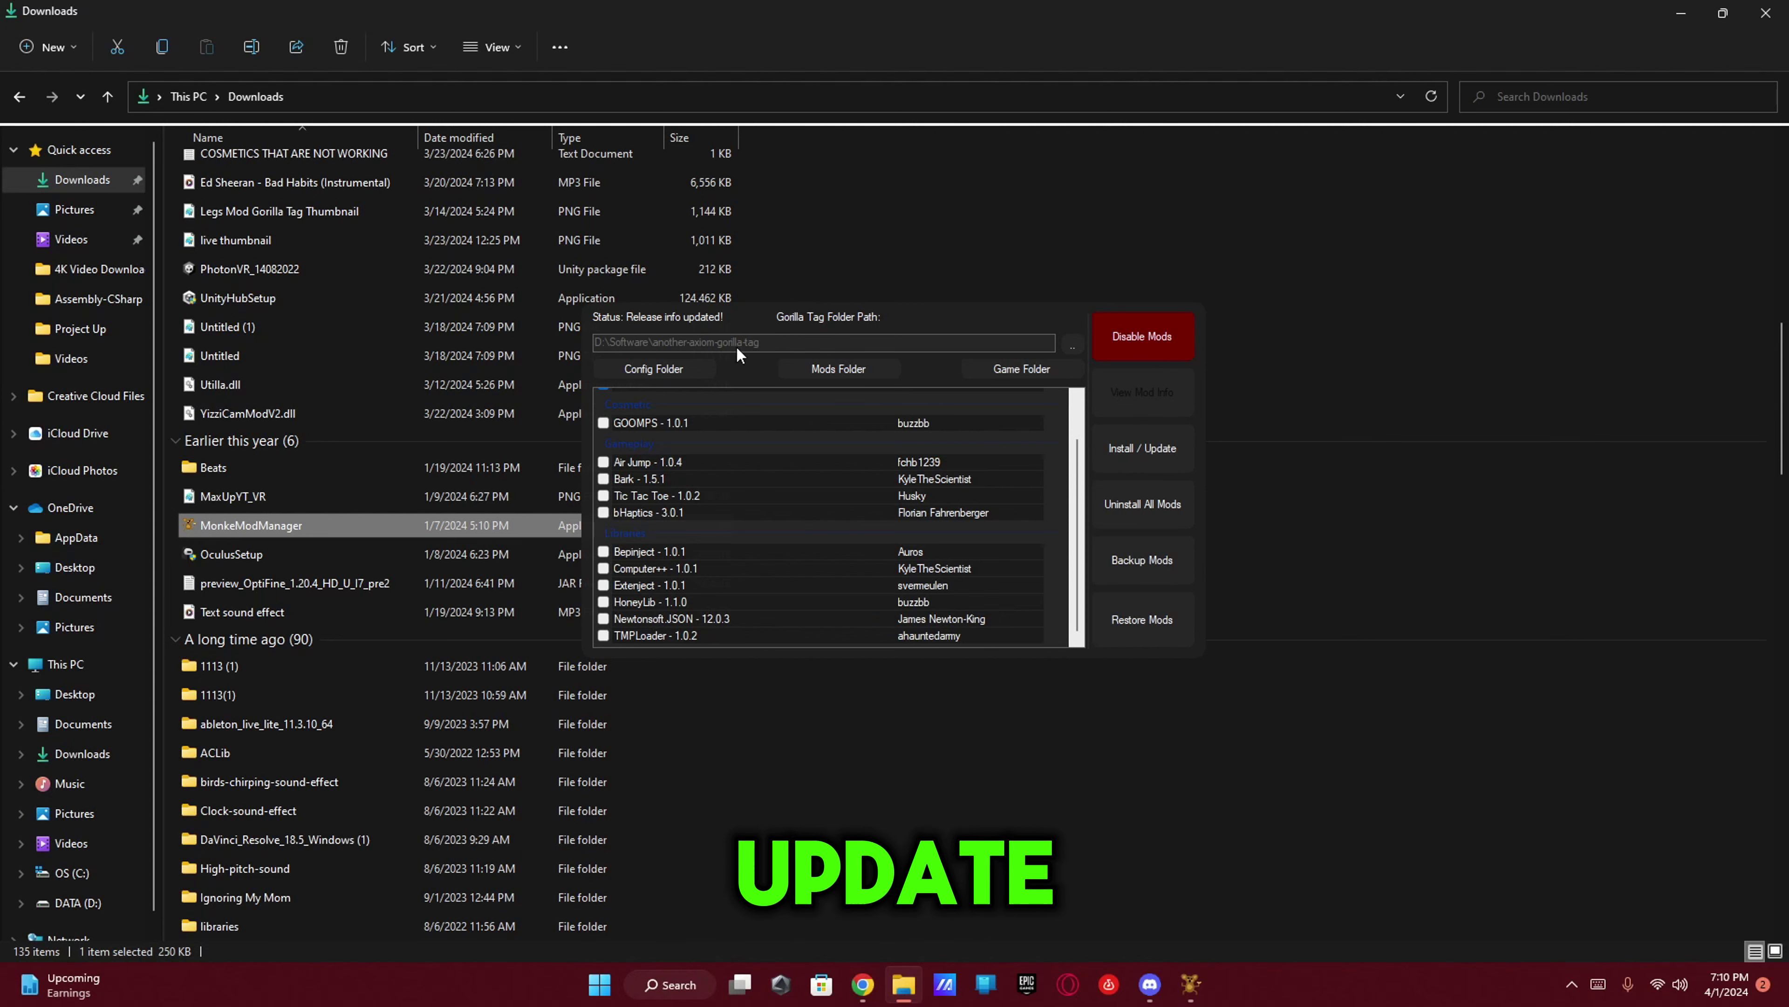
- Copy the game folder path D:\Software\another-axiom-gorilla-tag and open its BepInEx plugins folder in File Explorer
right_click(749, 324)
click(783, 341)
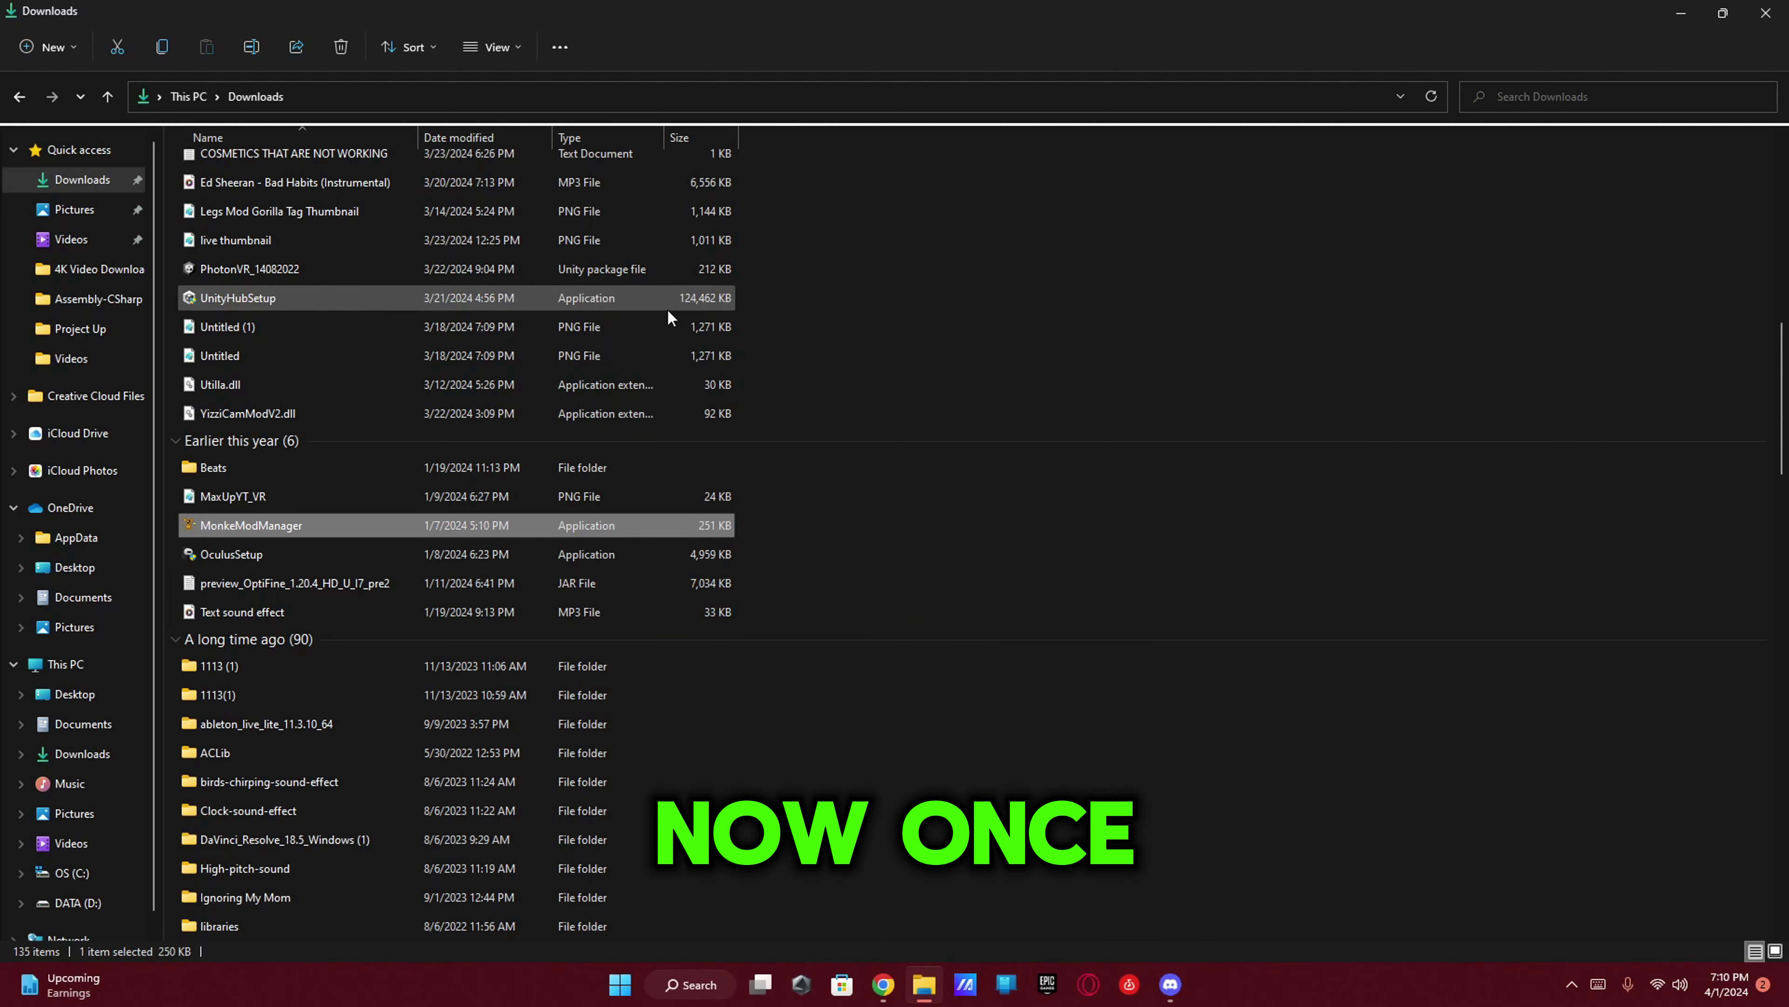
click(345, 109)
text(D:\Software\another-axiom-gorilla-tag)
key(Return)
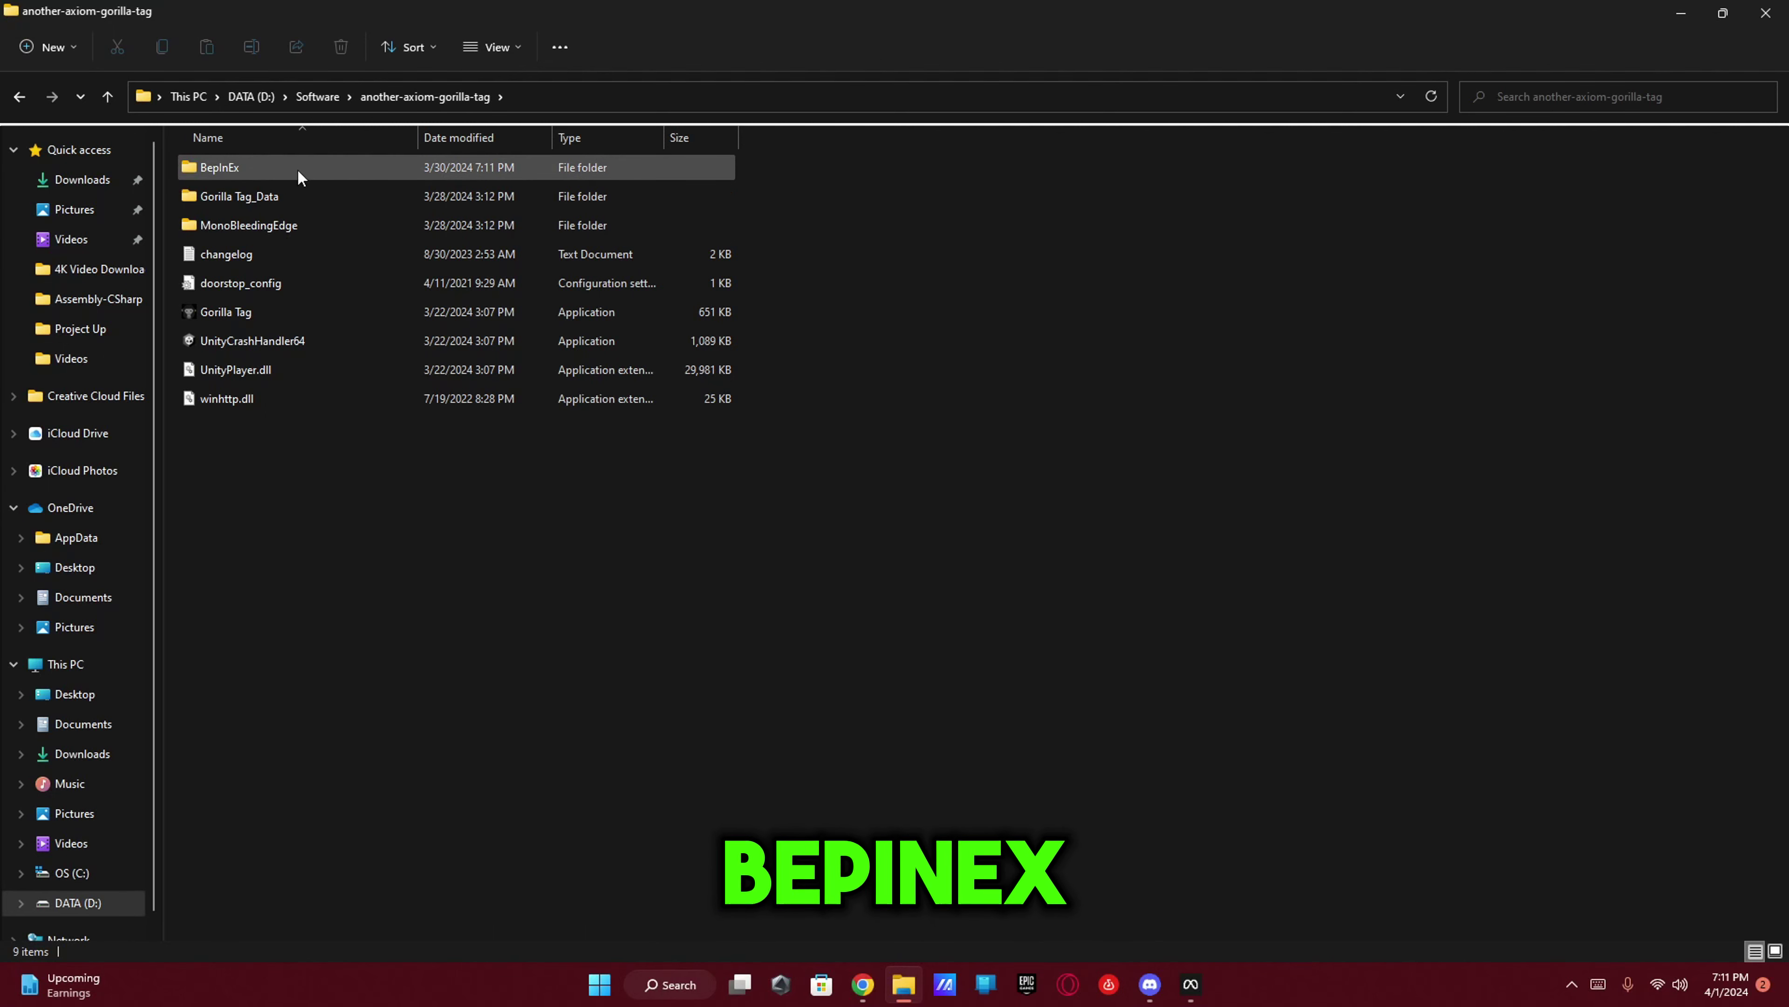
double_click(317, 169)
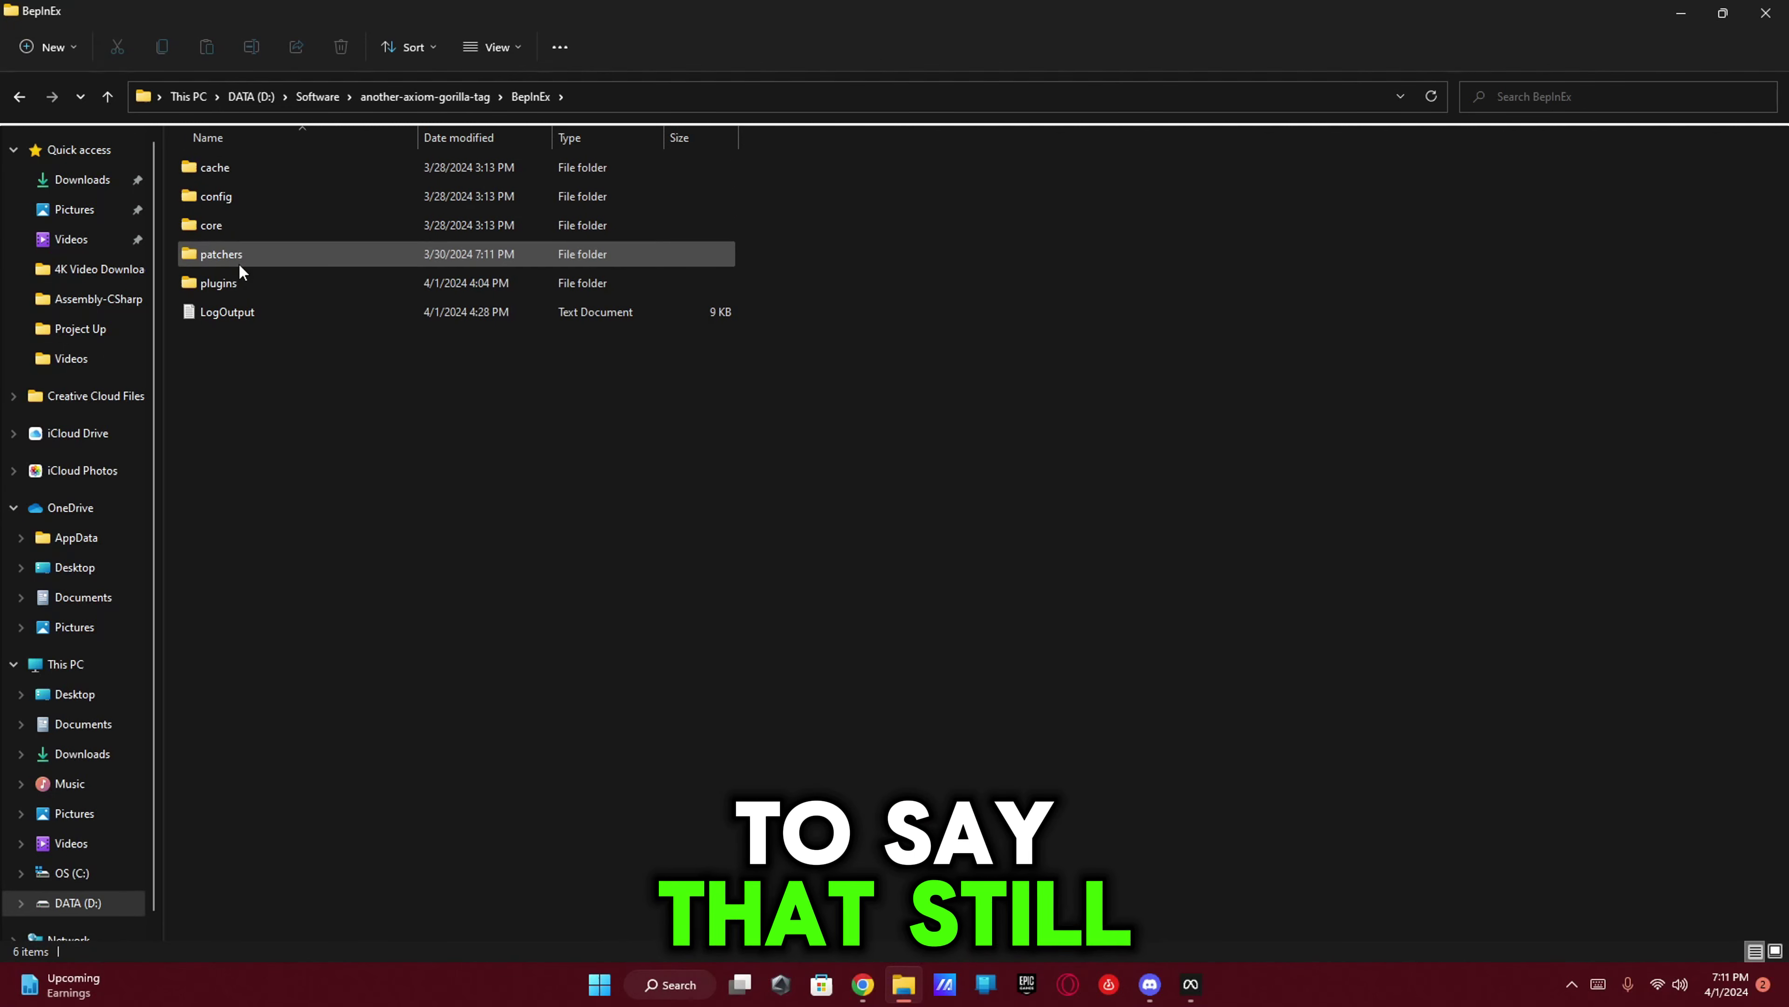
double_click(243, 282)
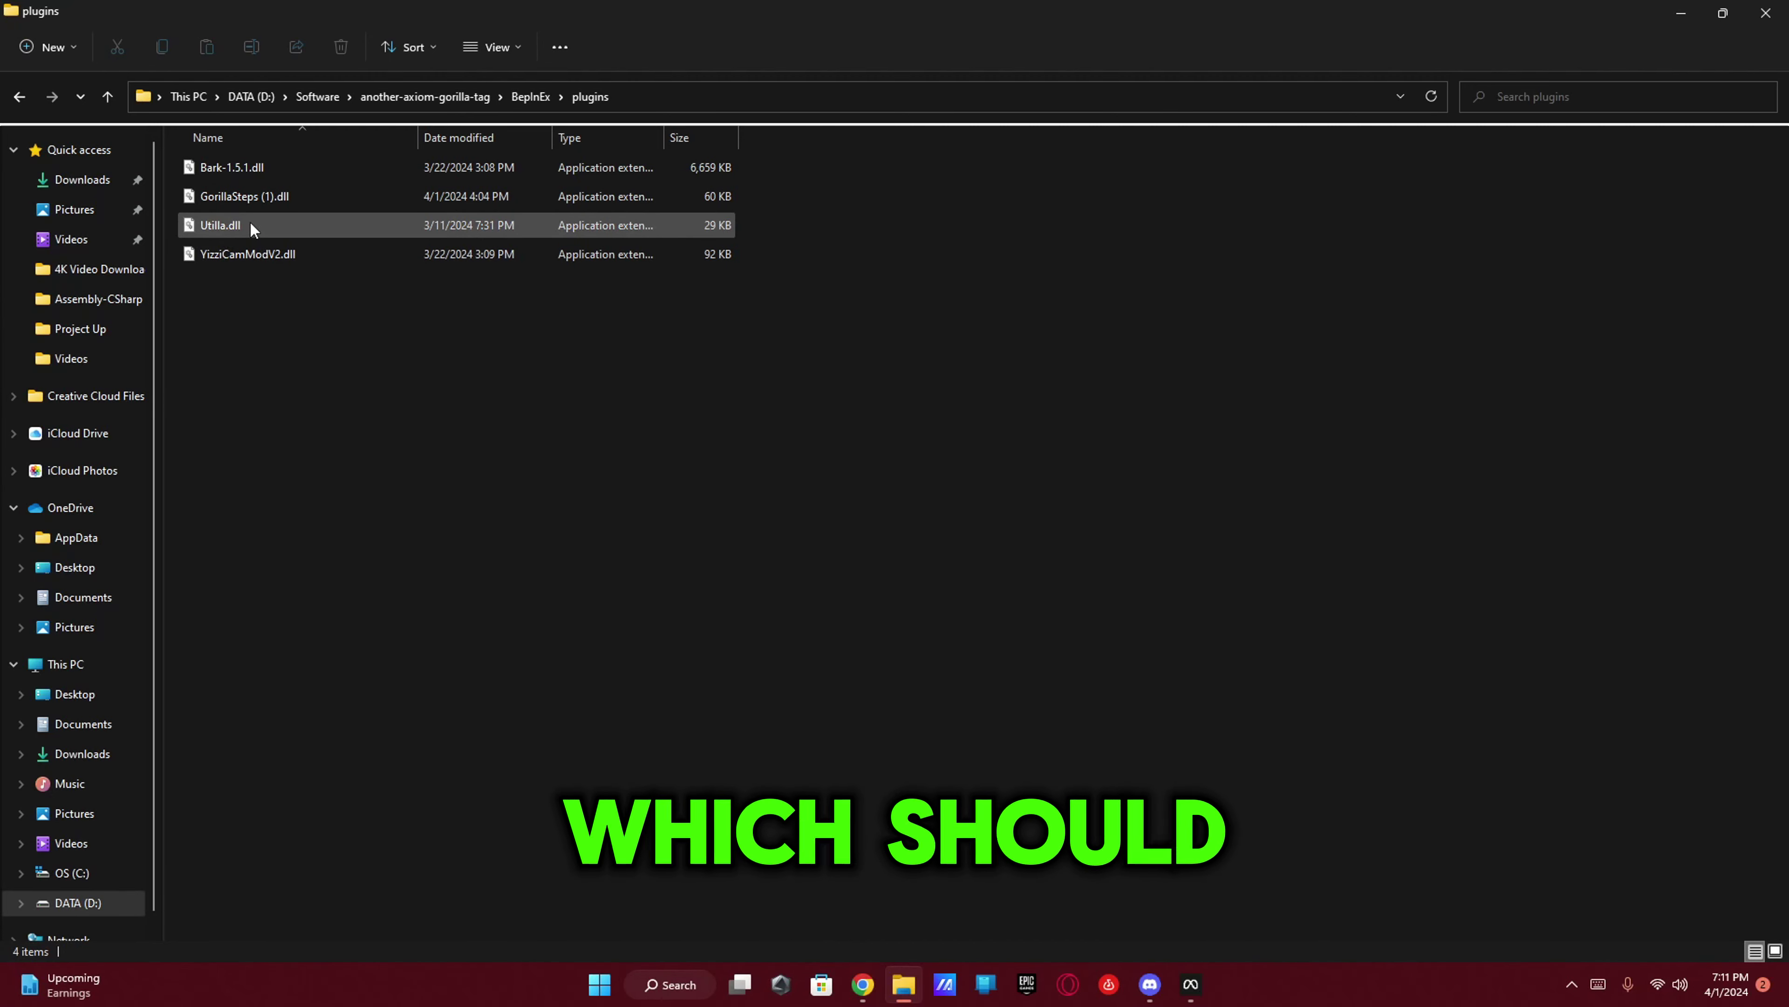
- Delete GorillaSteps (1).dll and Bark-1.5.1.dll from the plugins folder
click(282, 195)
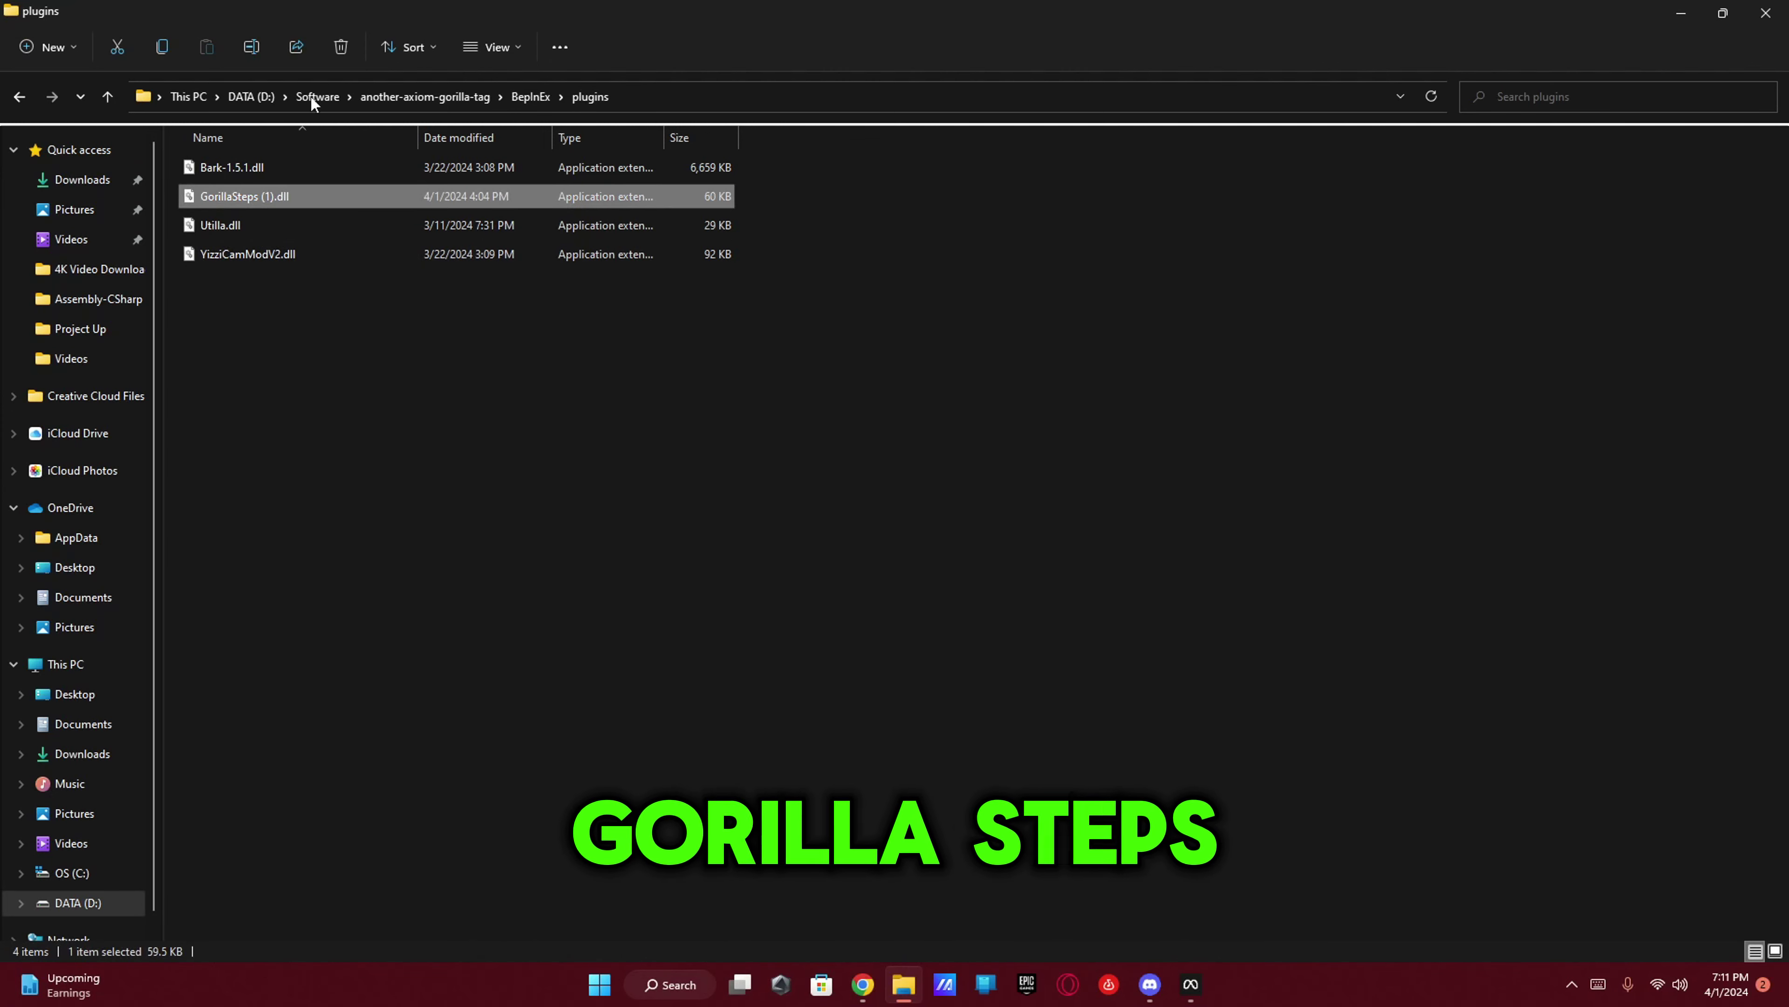
click(341, 48)
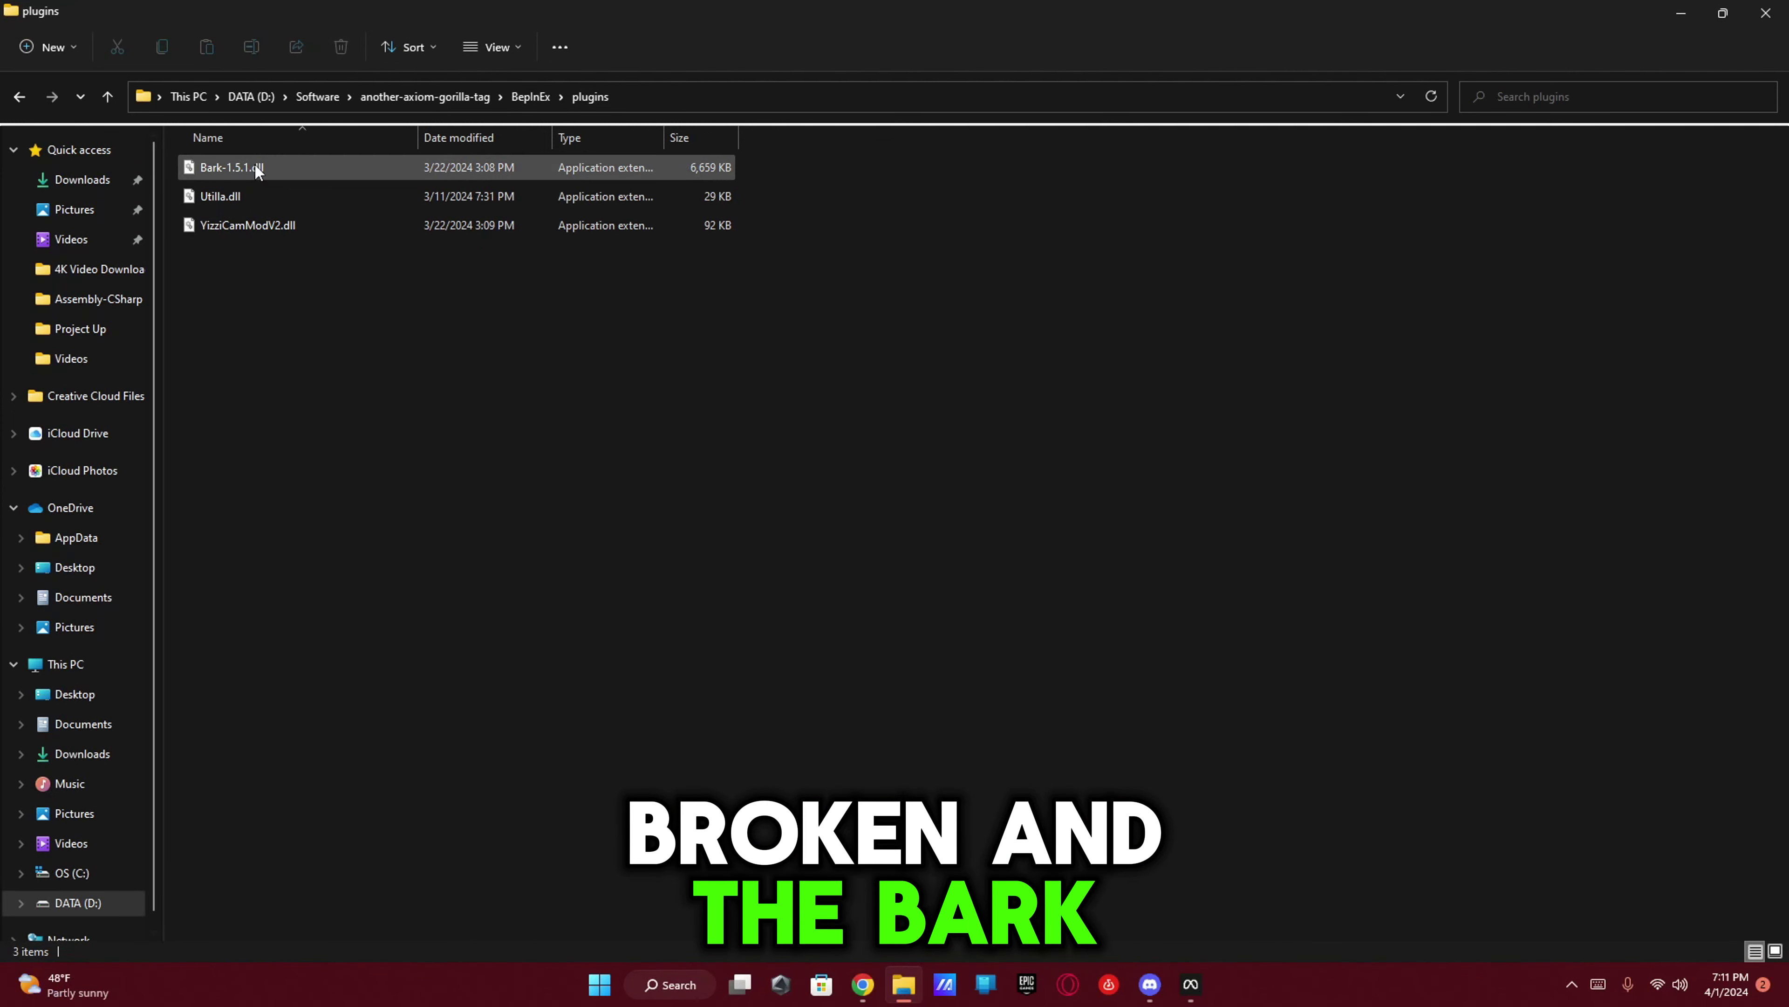
click(376, 167)
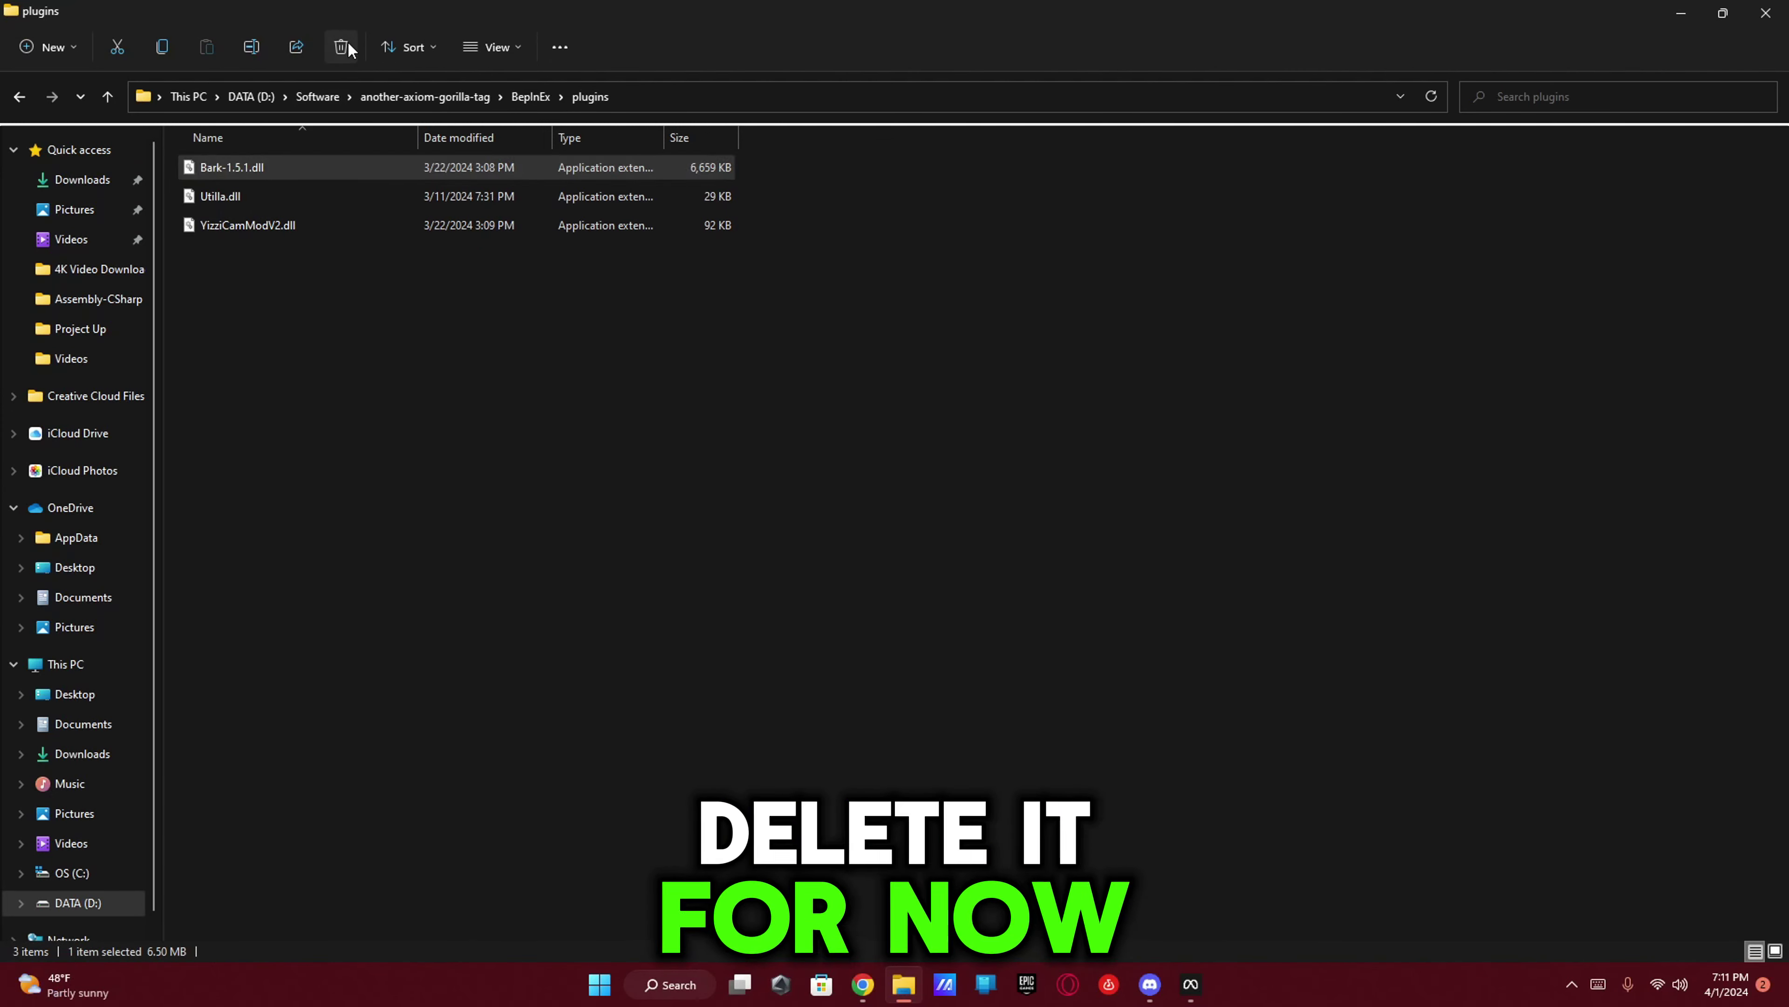
click(349, 48)
- Open the Downloads folder in a second File Explorer window and bring it up over the plugins folder
key(super)
text(file explorer)
key(Return)
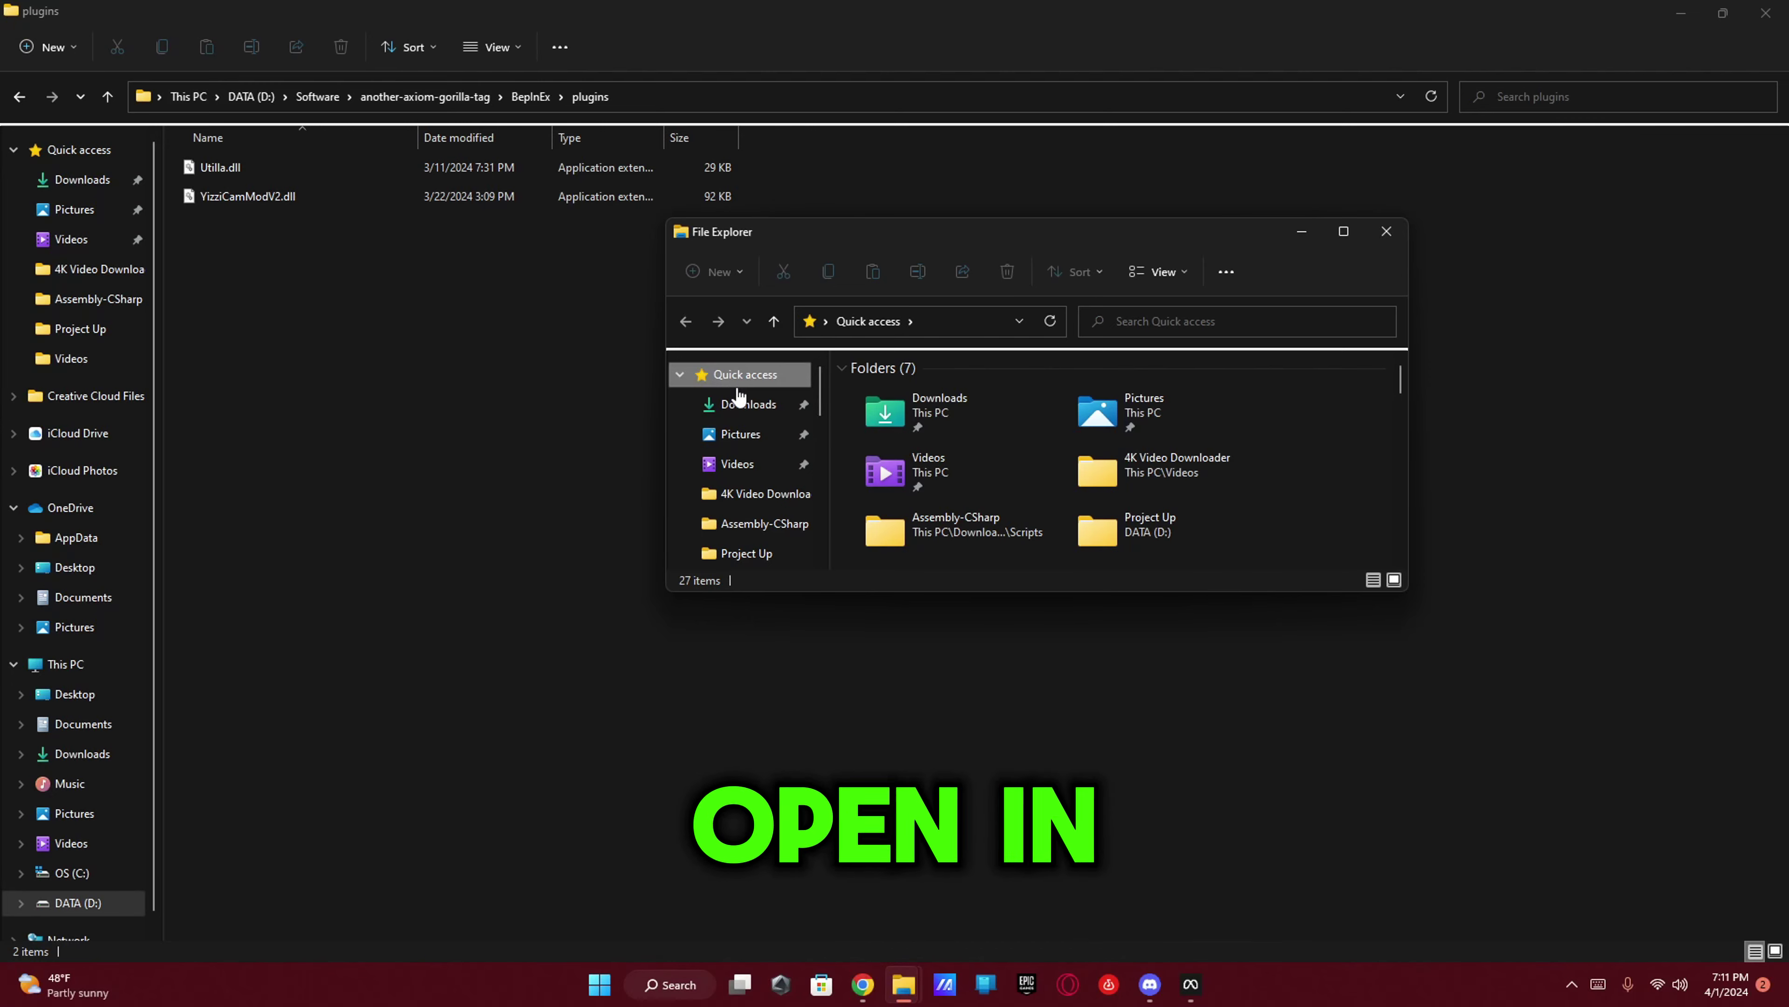
click(745, 403)
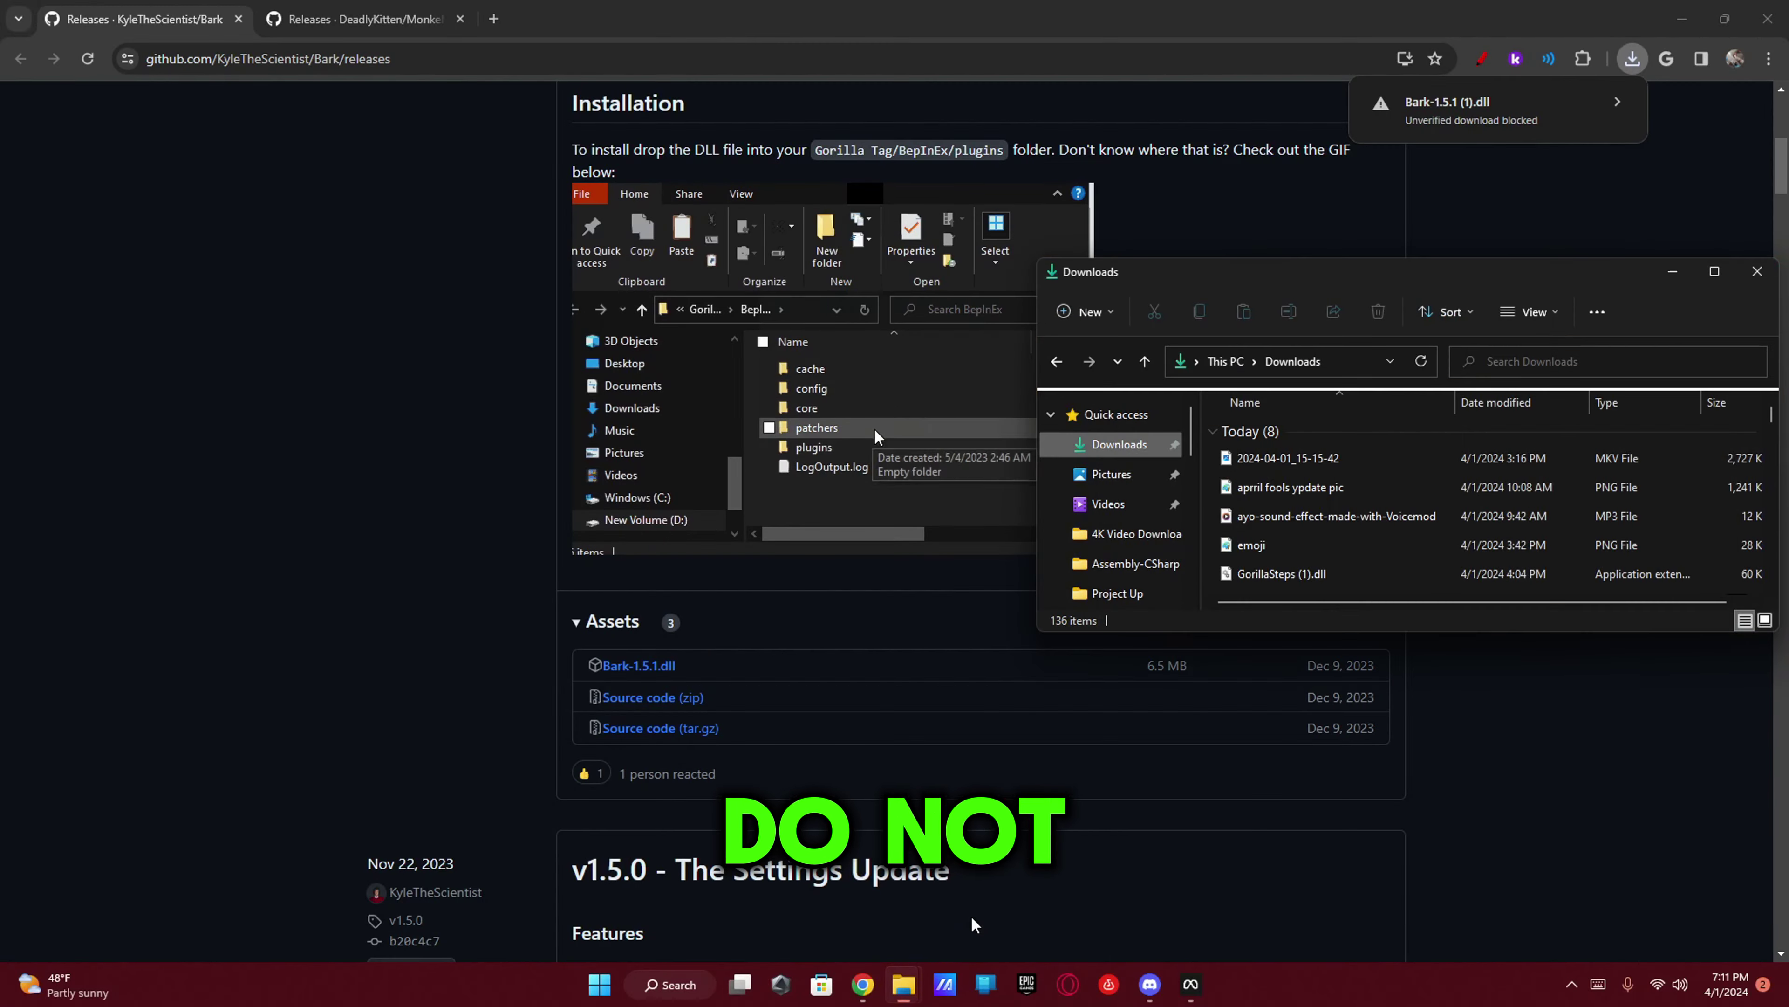
click(915, 994)
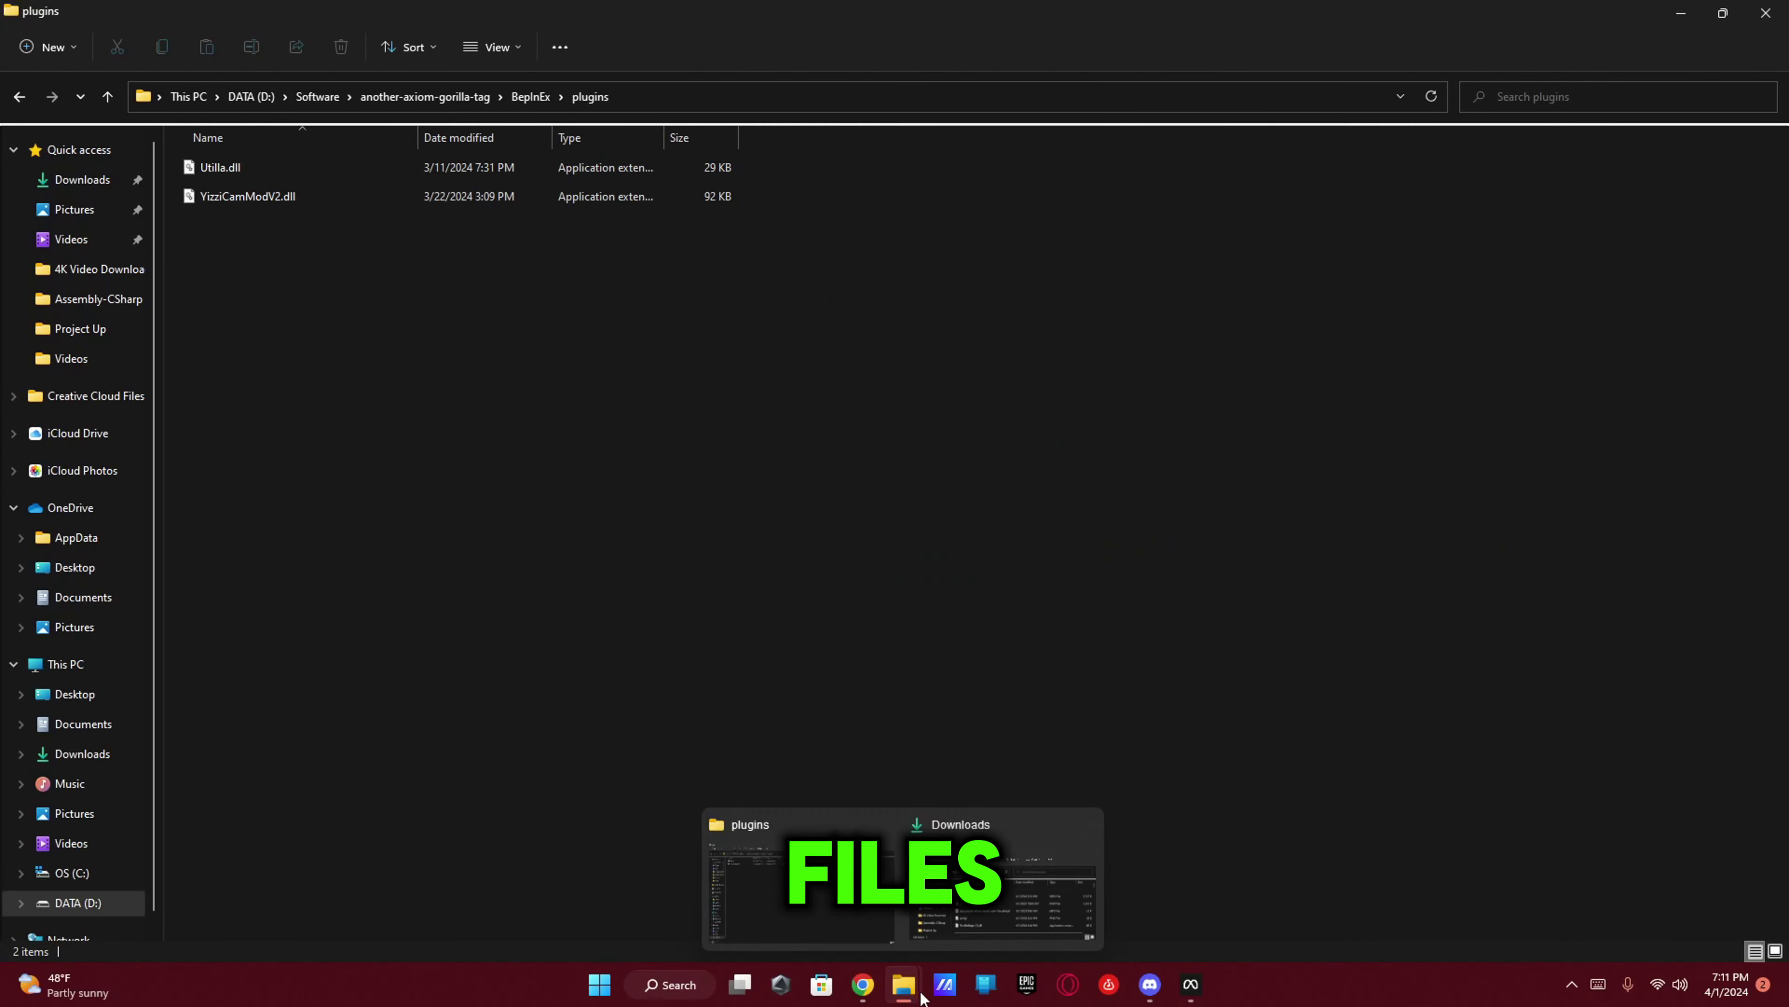
click(990, 885)
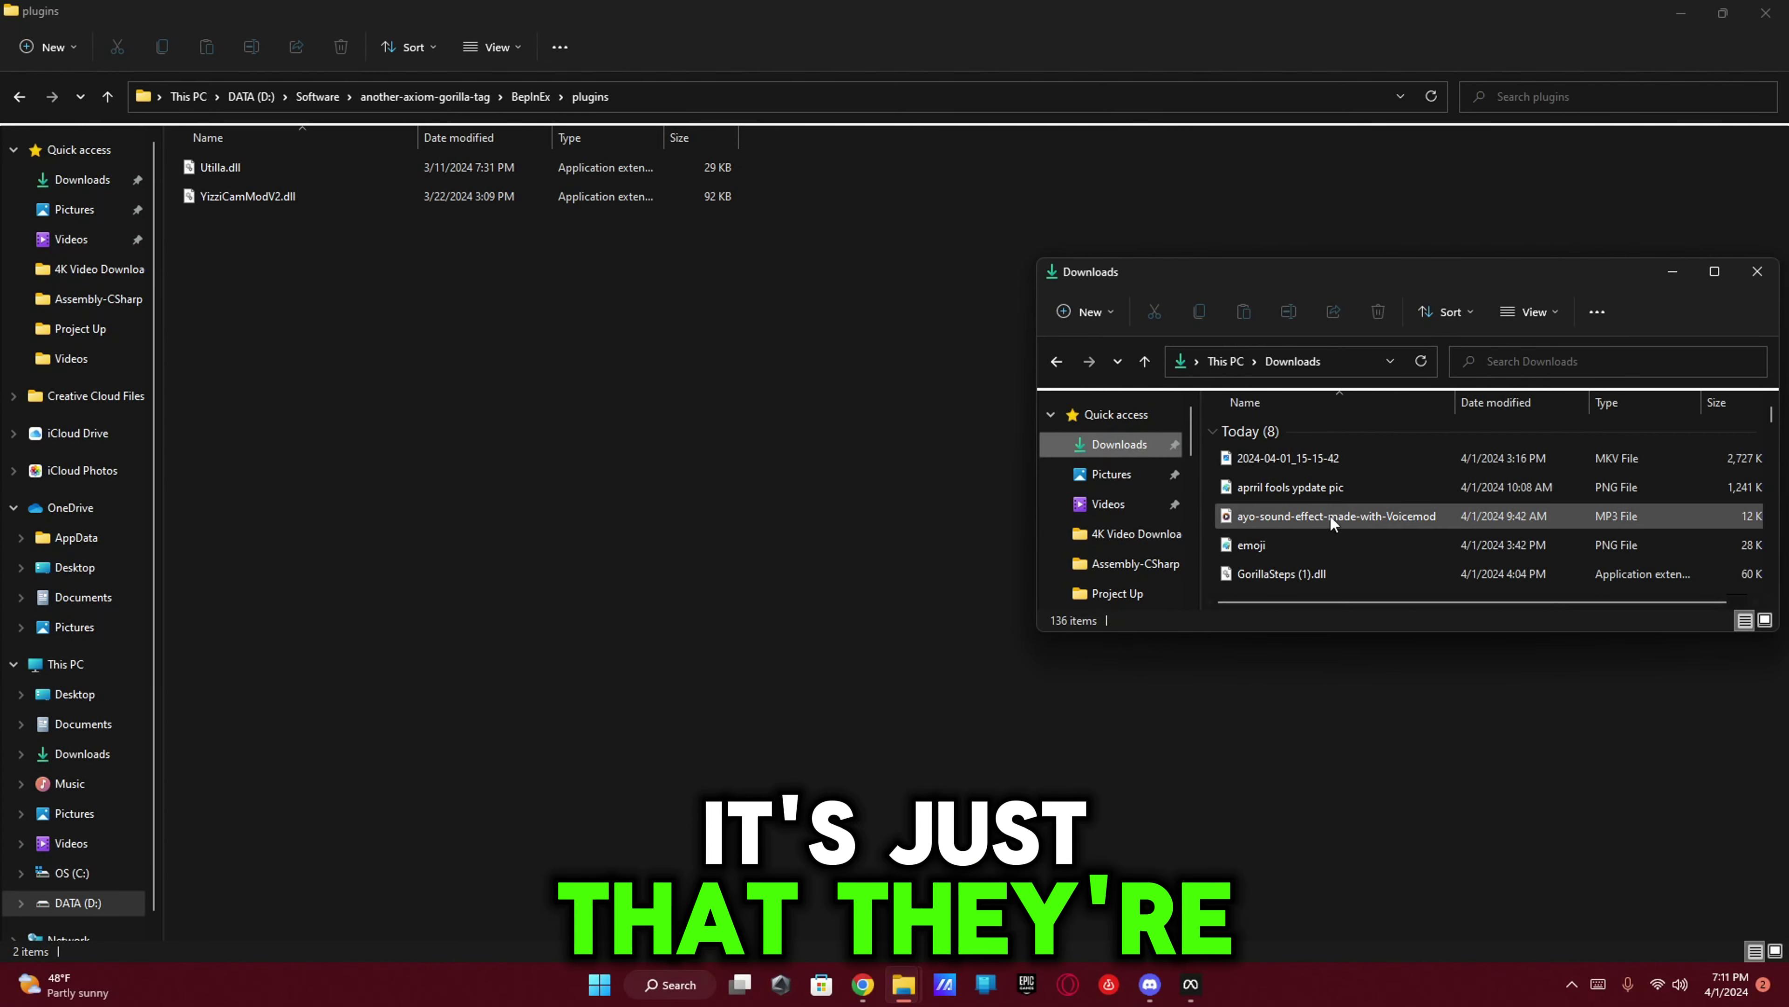
scroll(1330, 515, down, 1)
scroll(1339, 535, up, 1)
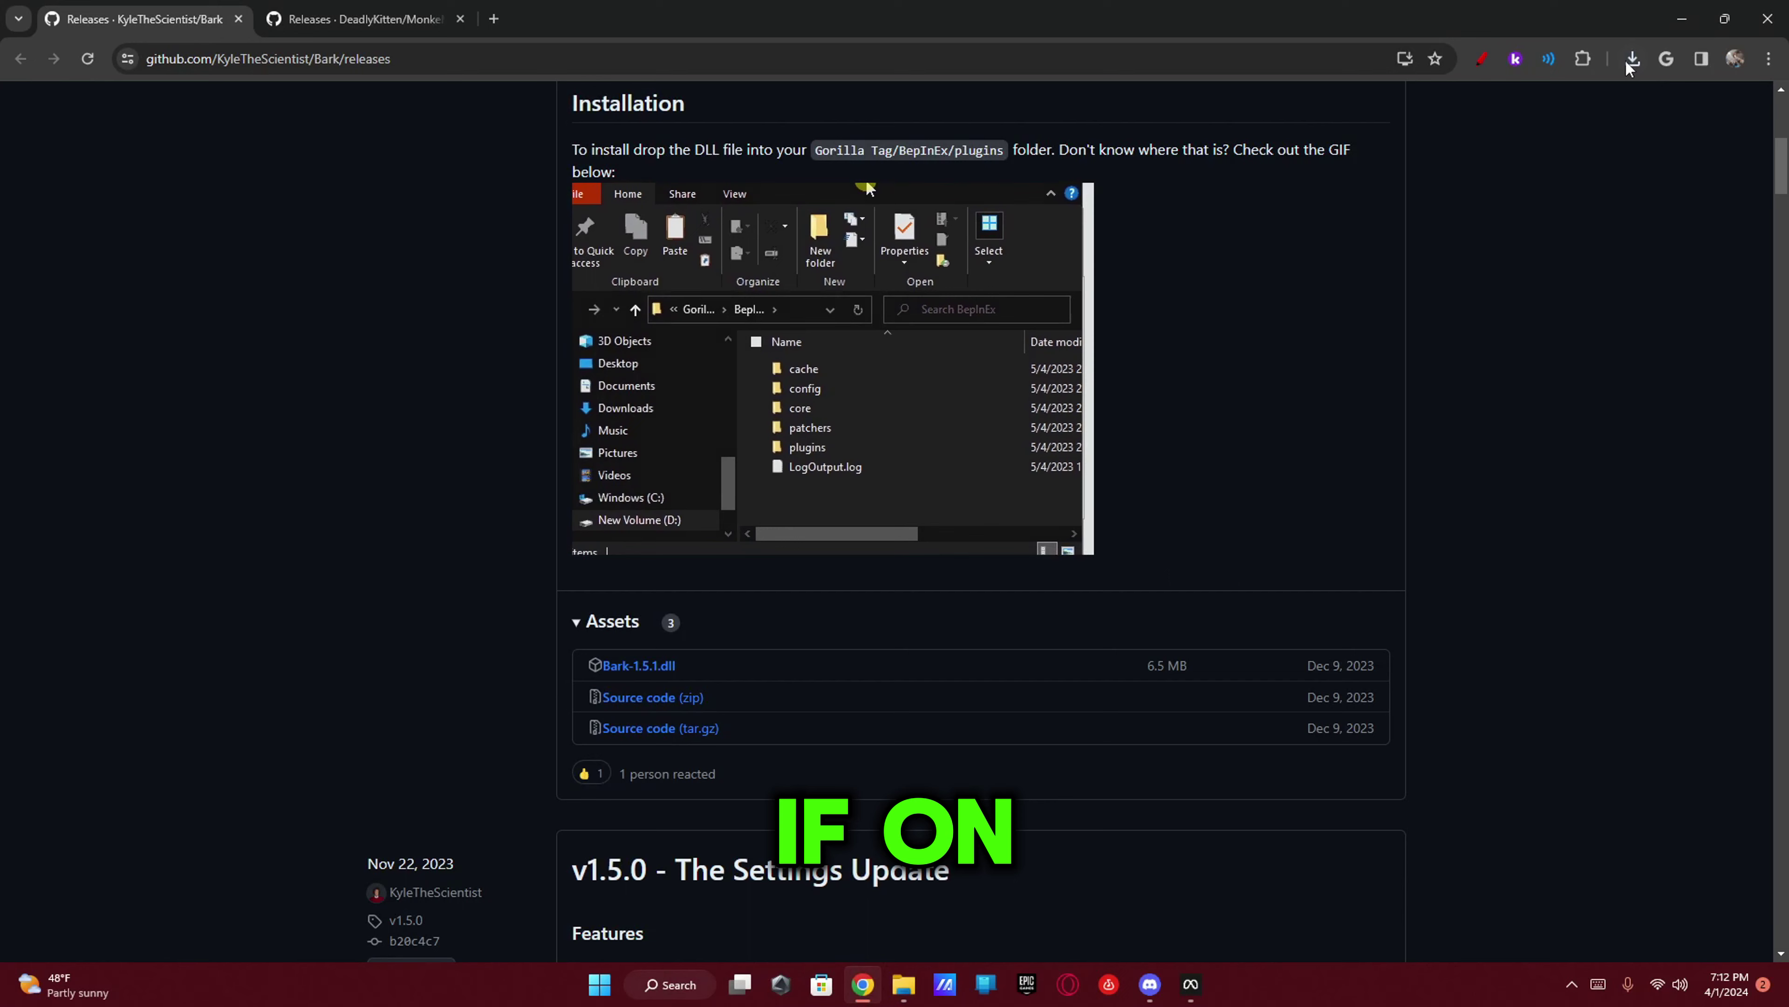
- Keep the blocked Bark-1.5.1 (1).dll from Chrome's recent downloads by allowing the unverified file to download
click(1627, 59)
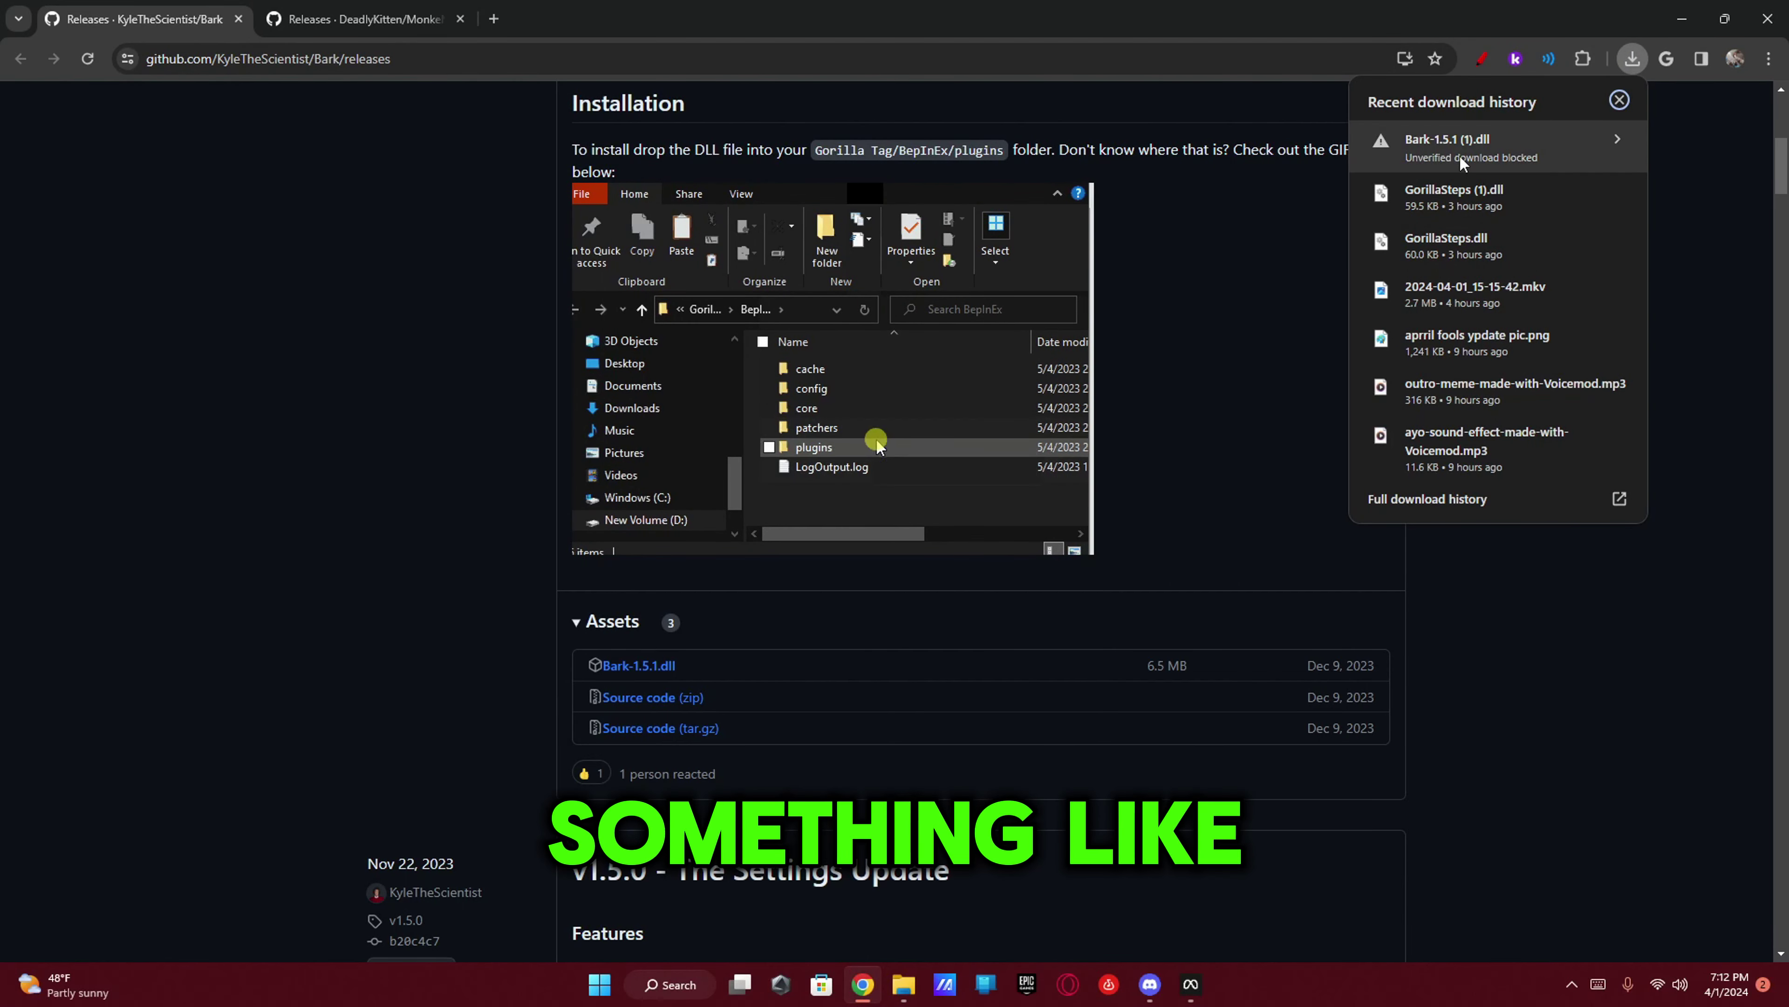
click(1482, 146)
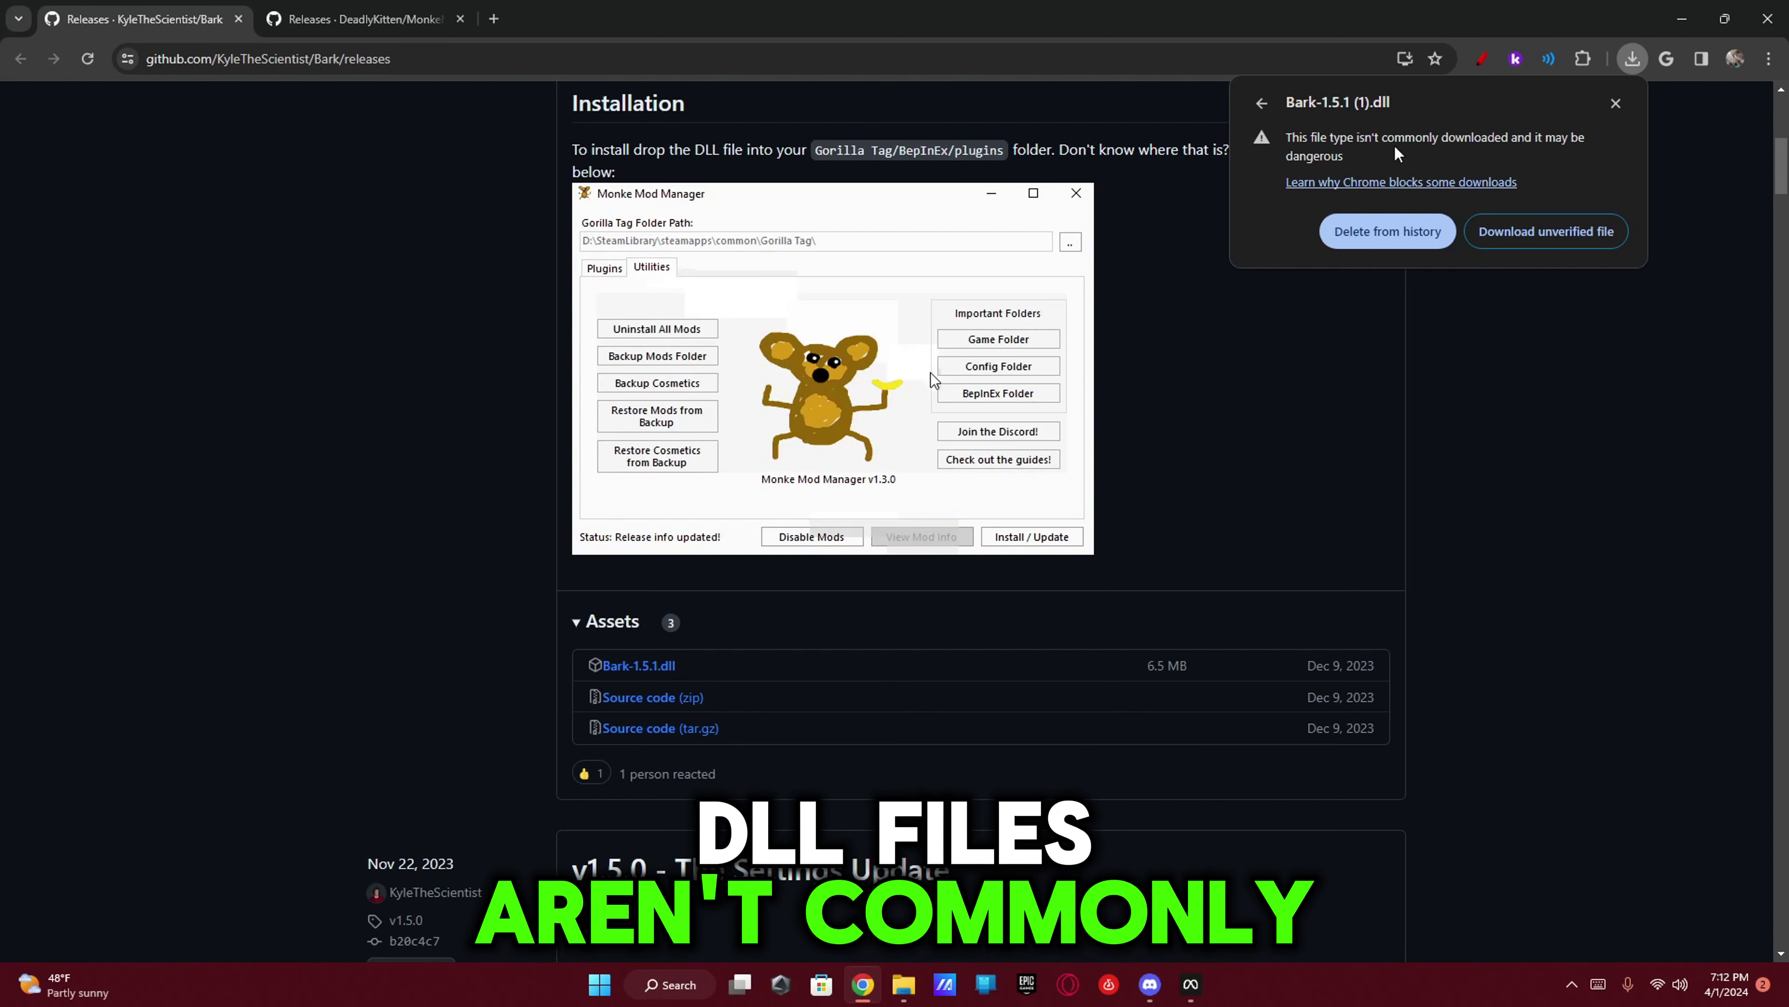
click(1603, 233)
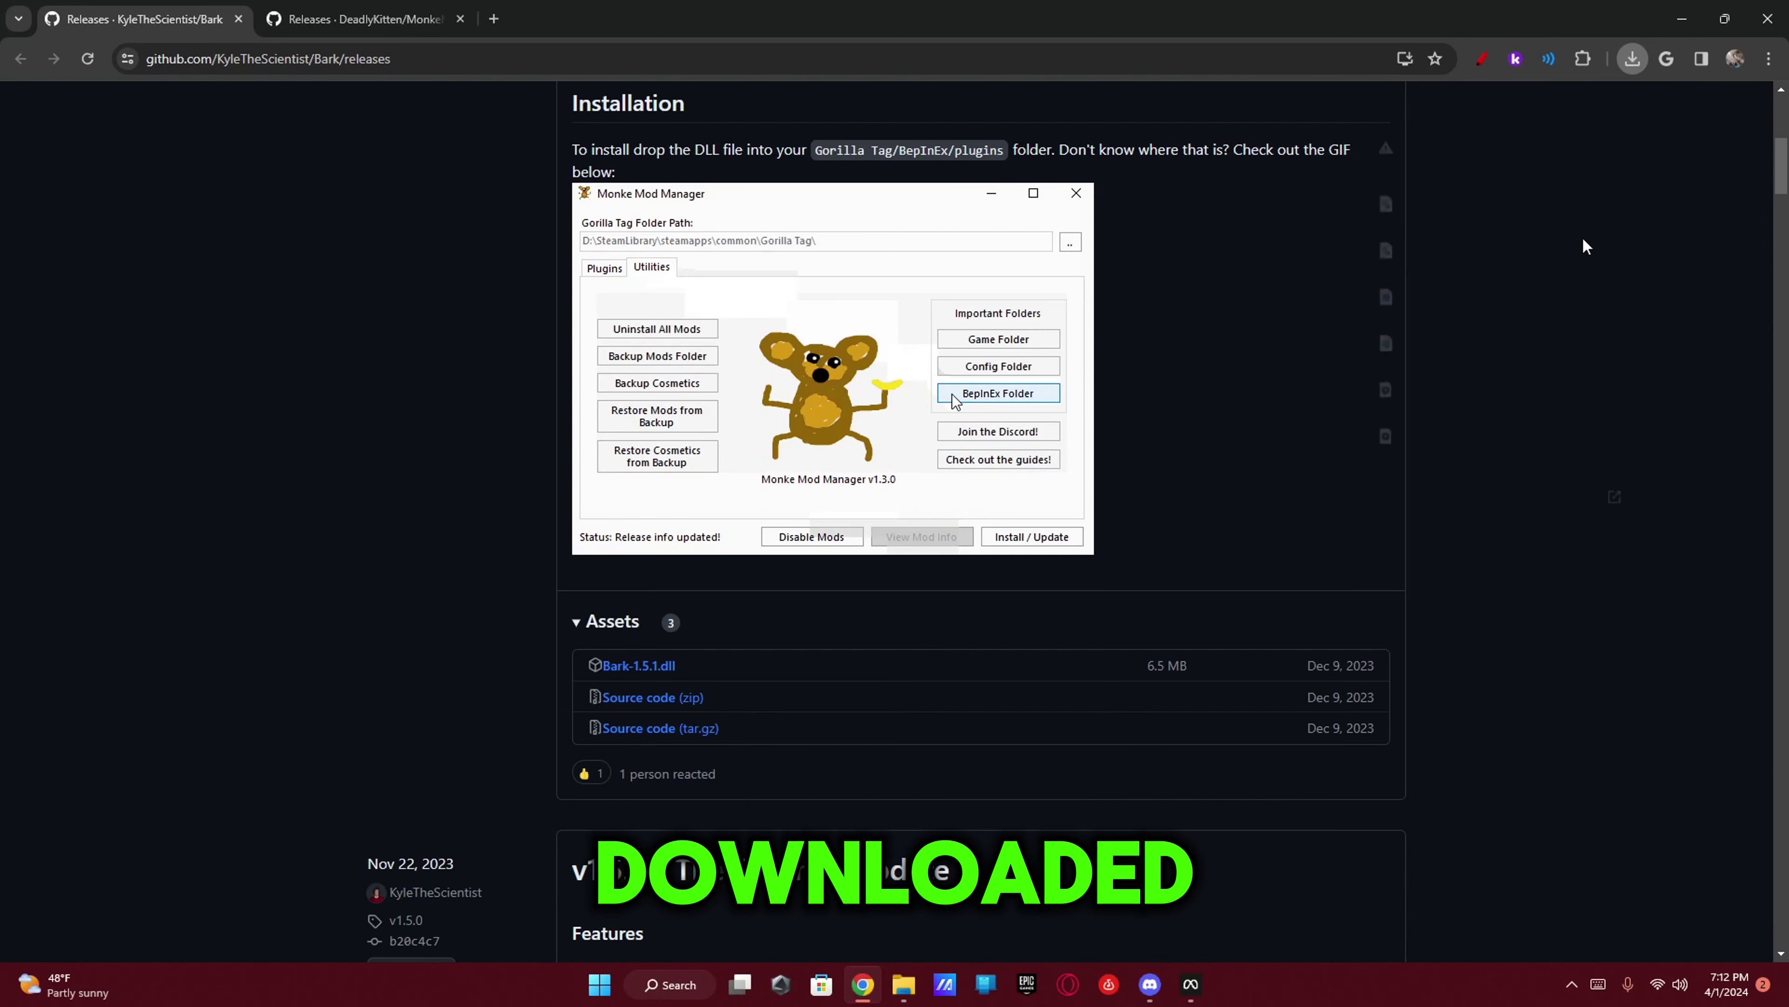
- Switch back to File Explorer and move Bark-1.5.1 (1).dll from the Downloads folder into the BepInEx plugins folder
click(1151, 986)
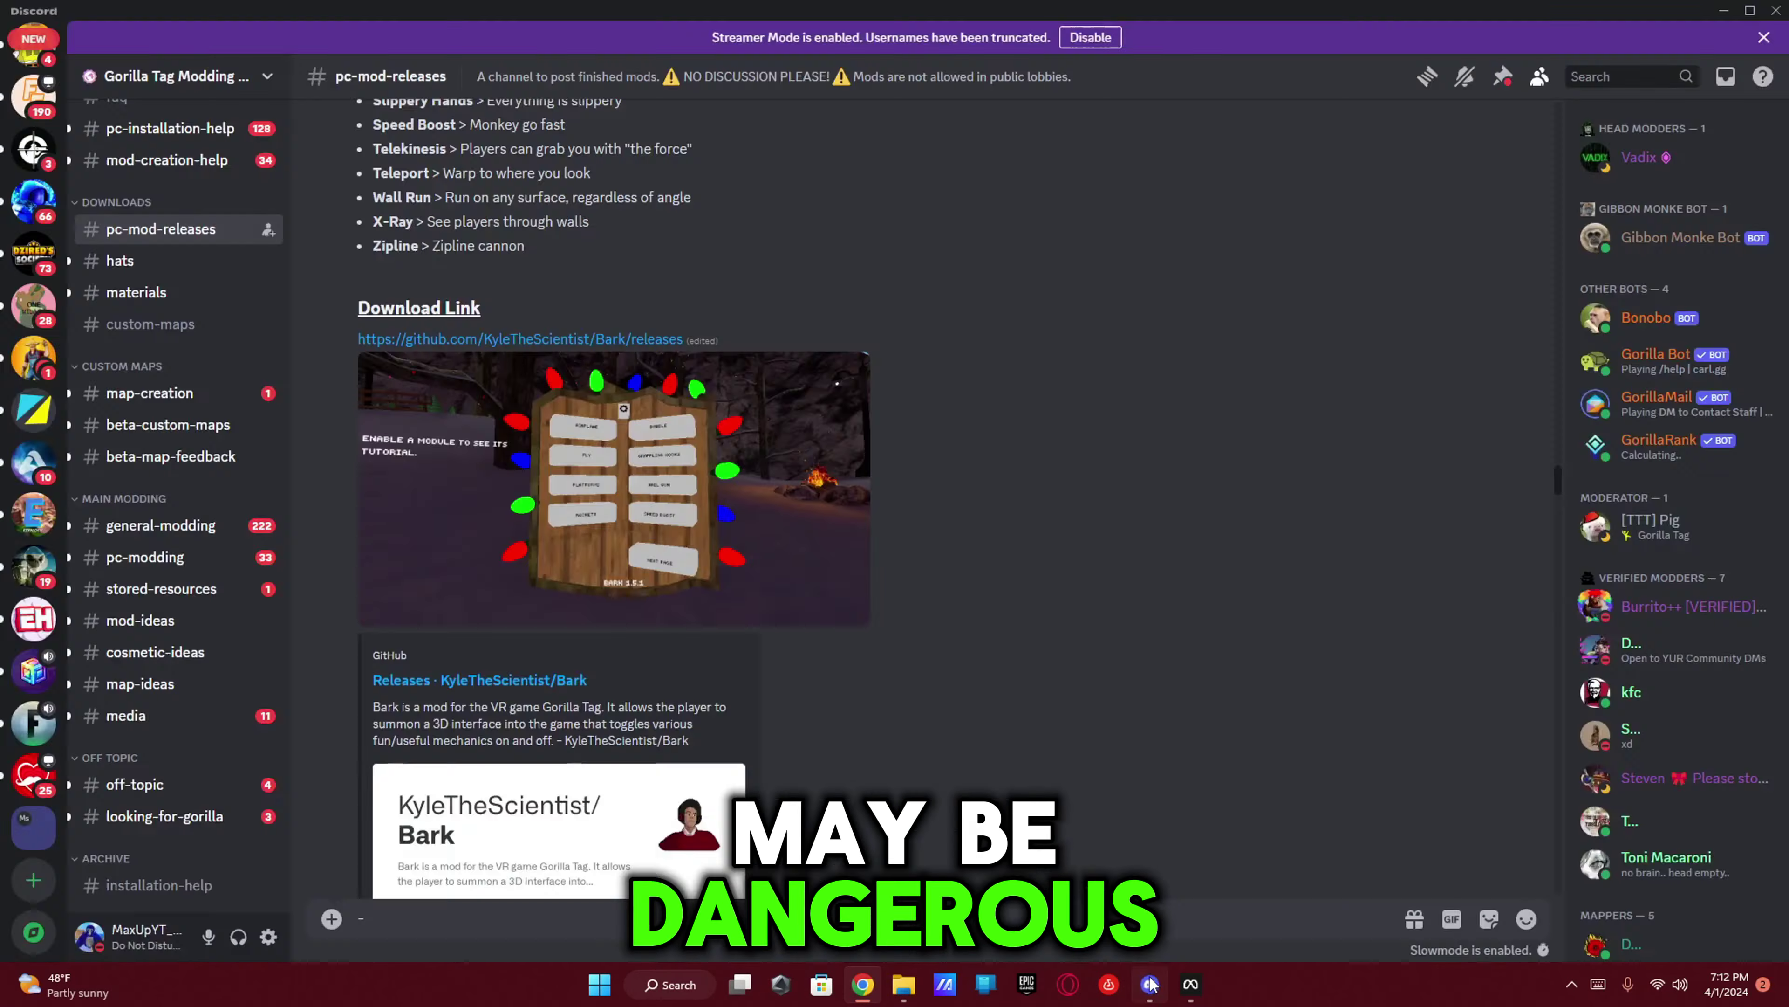
click(1191, 985)
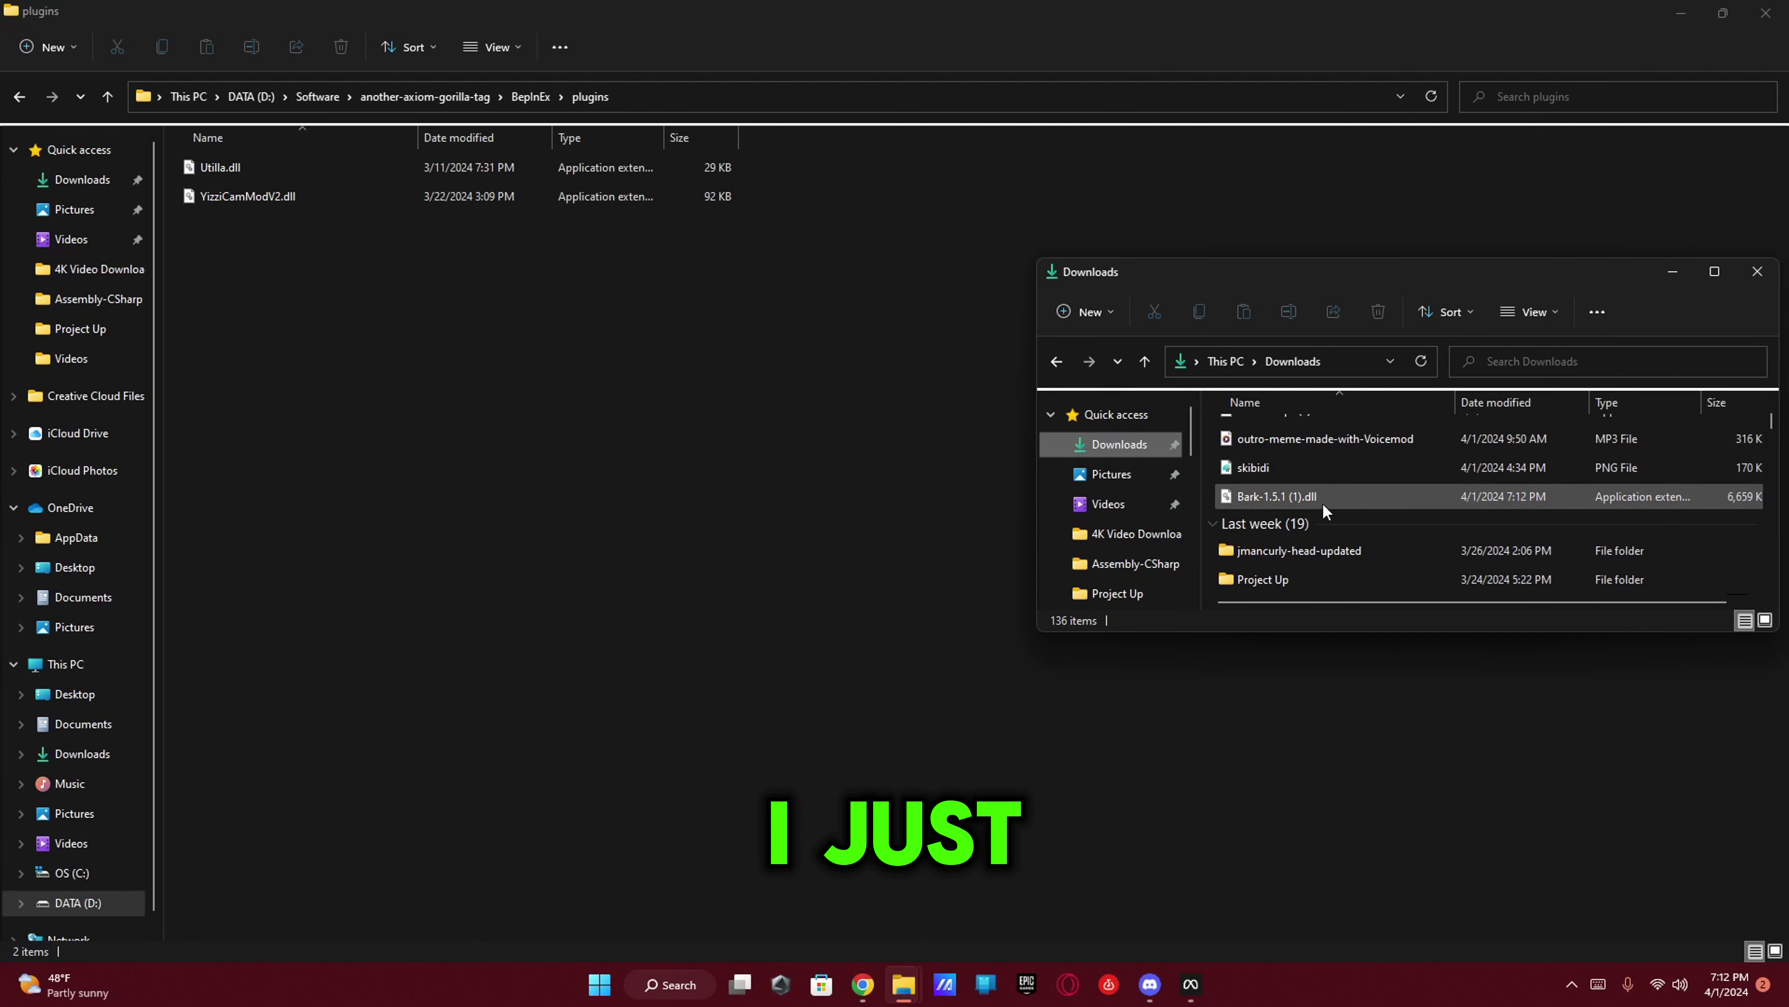
click(1334, 502)
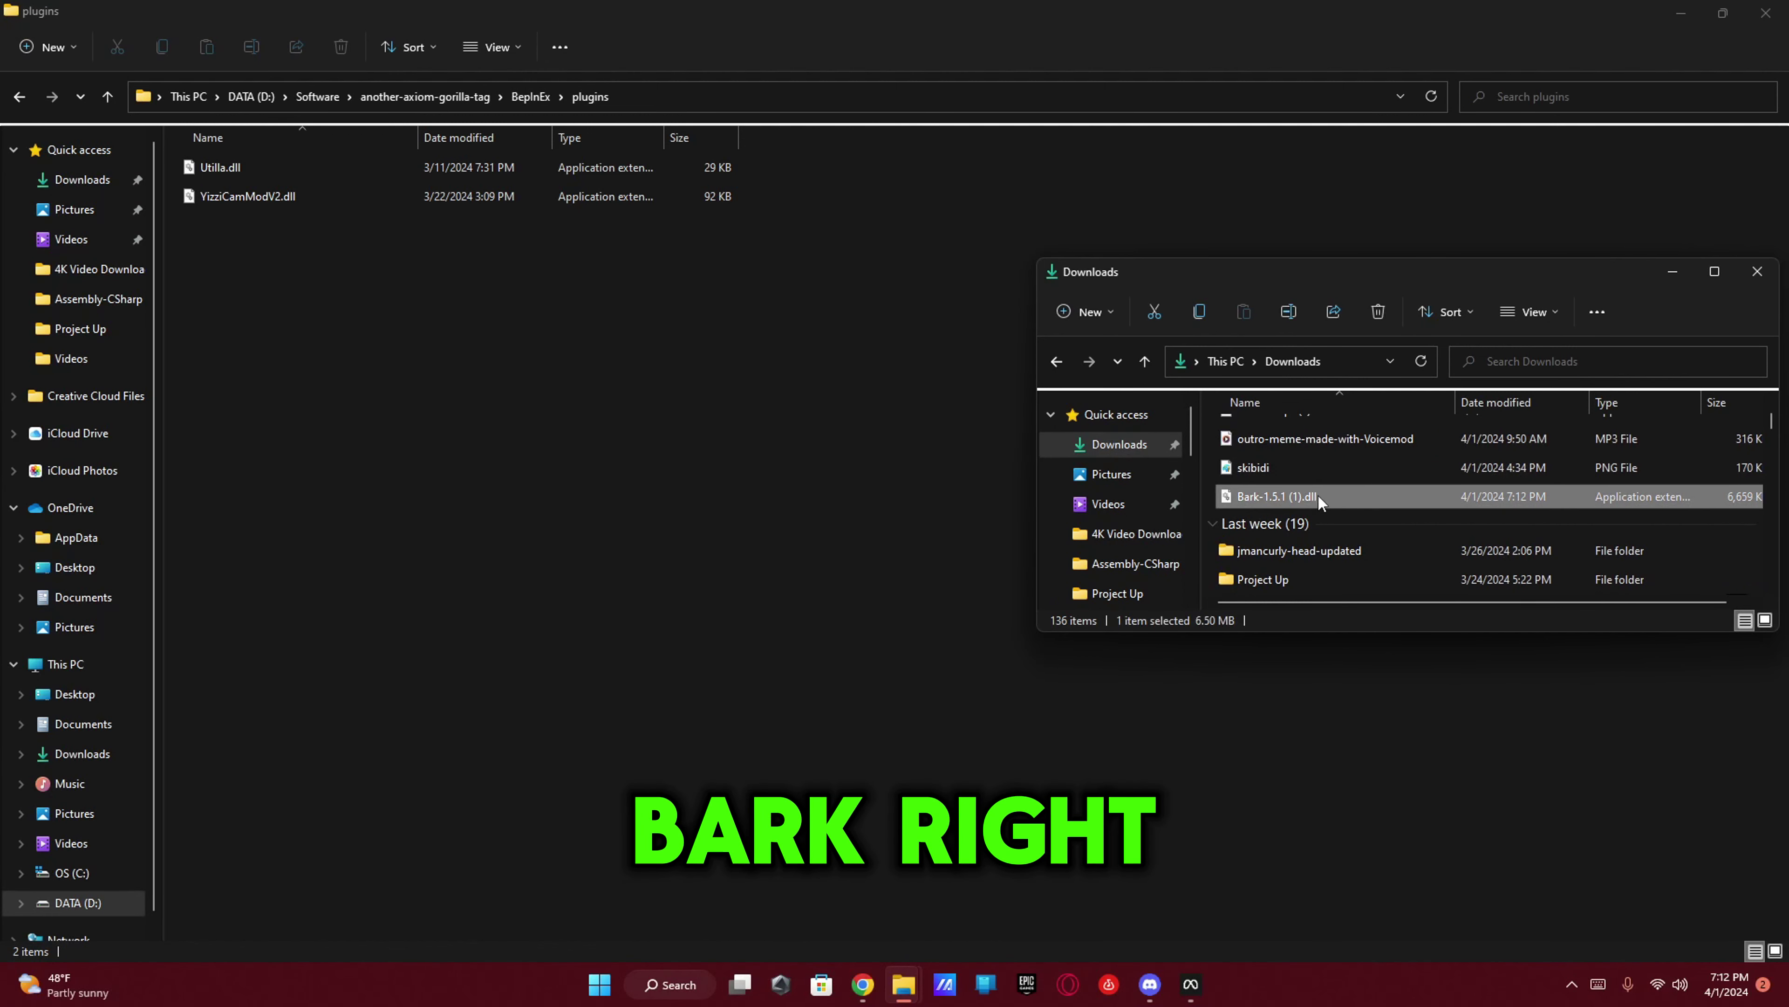
drag(1326, 495, 505, 408)
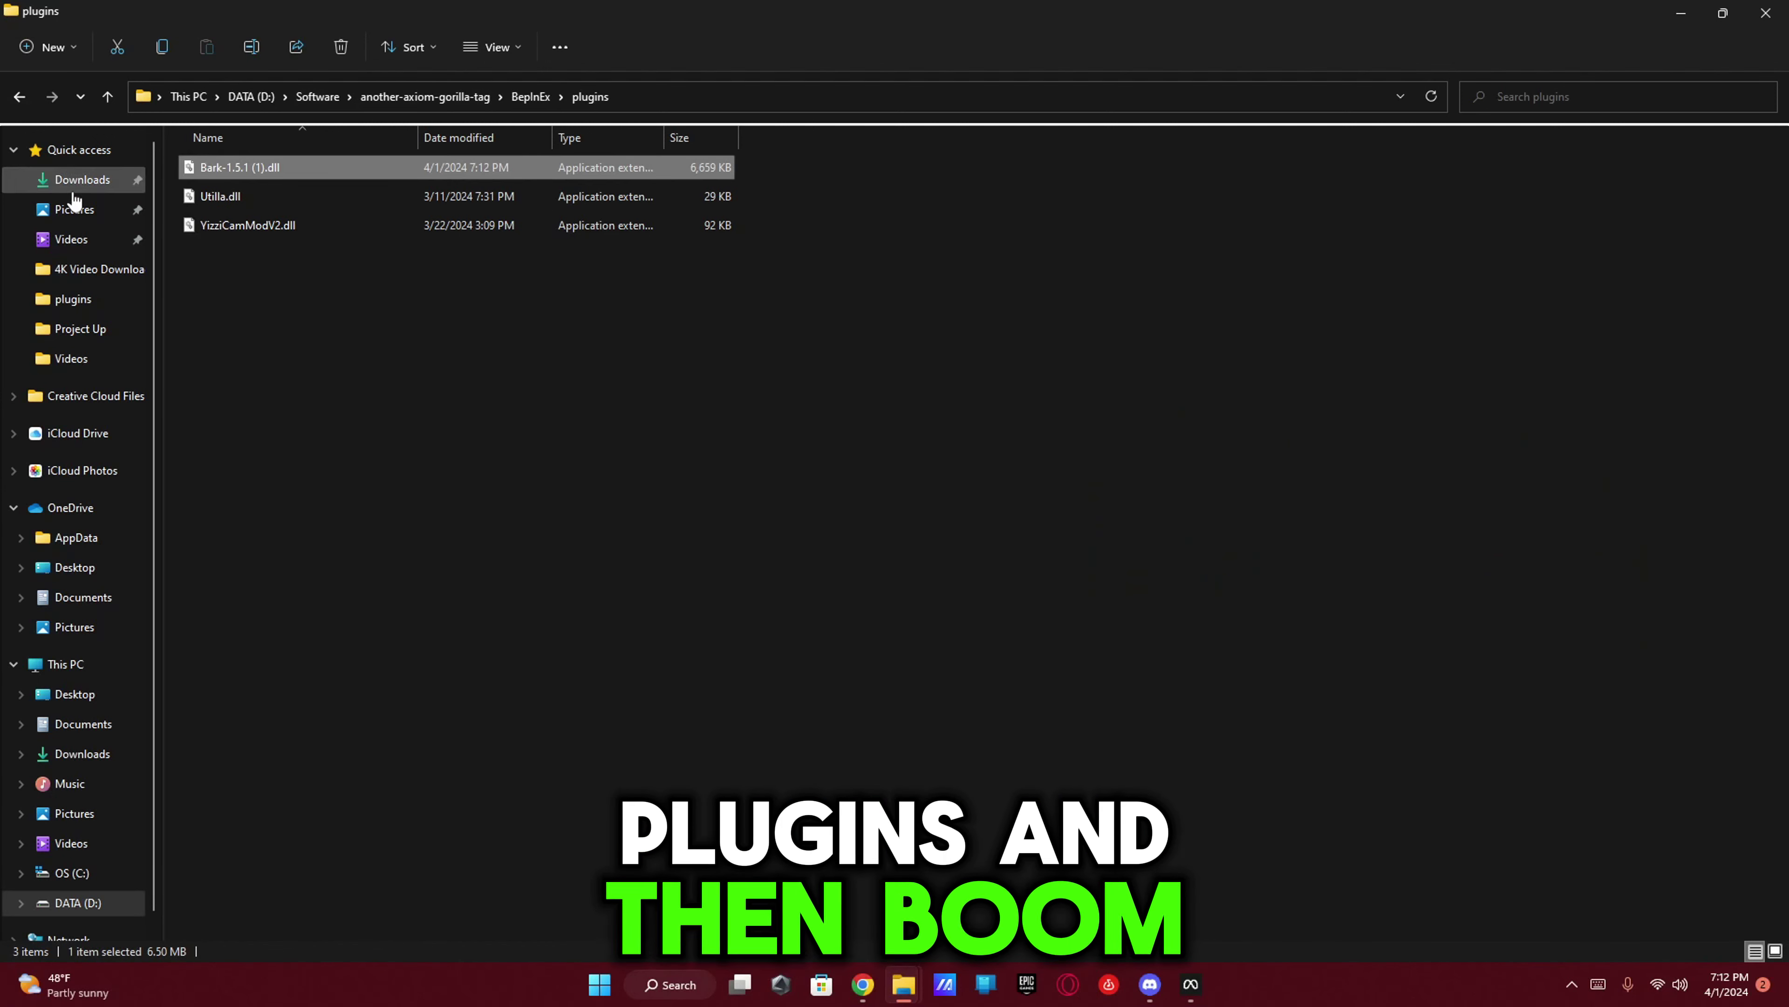